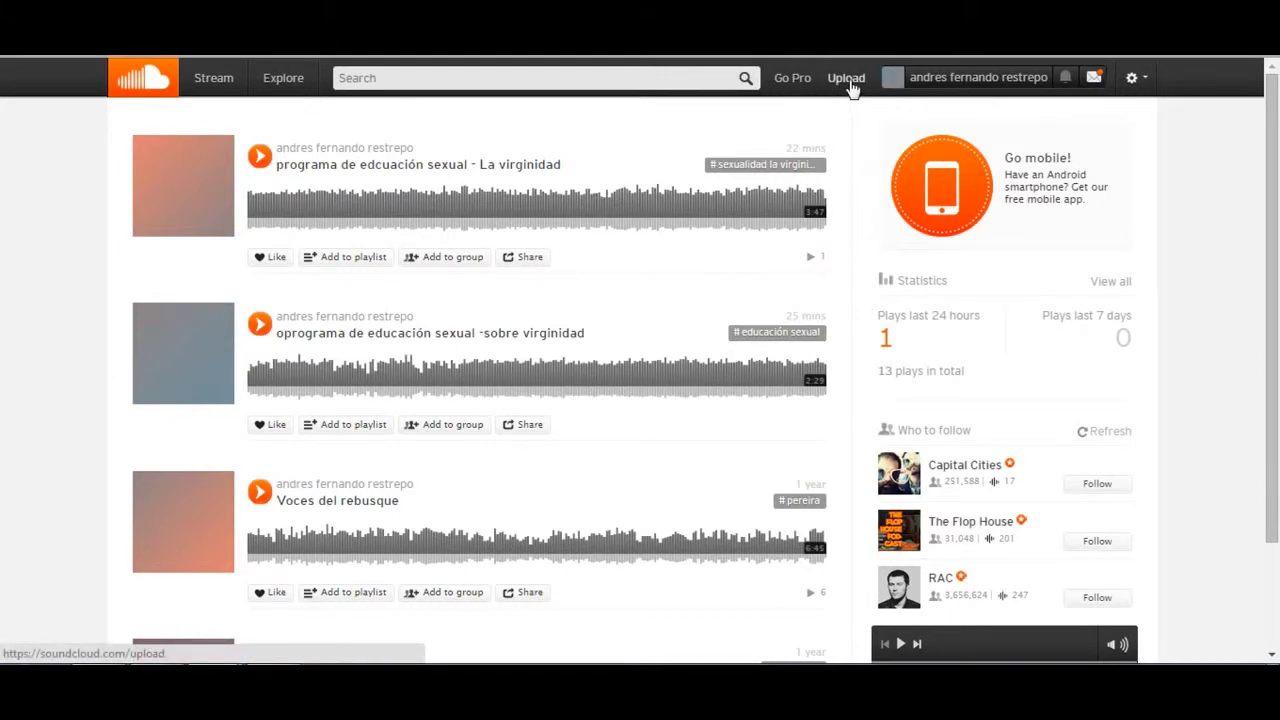
Start a new SoundCloud upload with the audio file 01 Veneno.mp3
{"action": "left_click", "coordinate": [848, 87]}
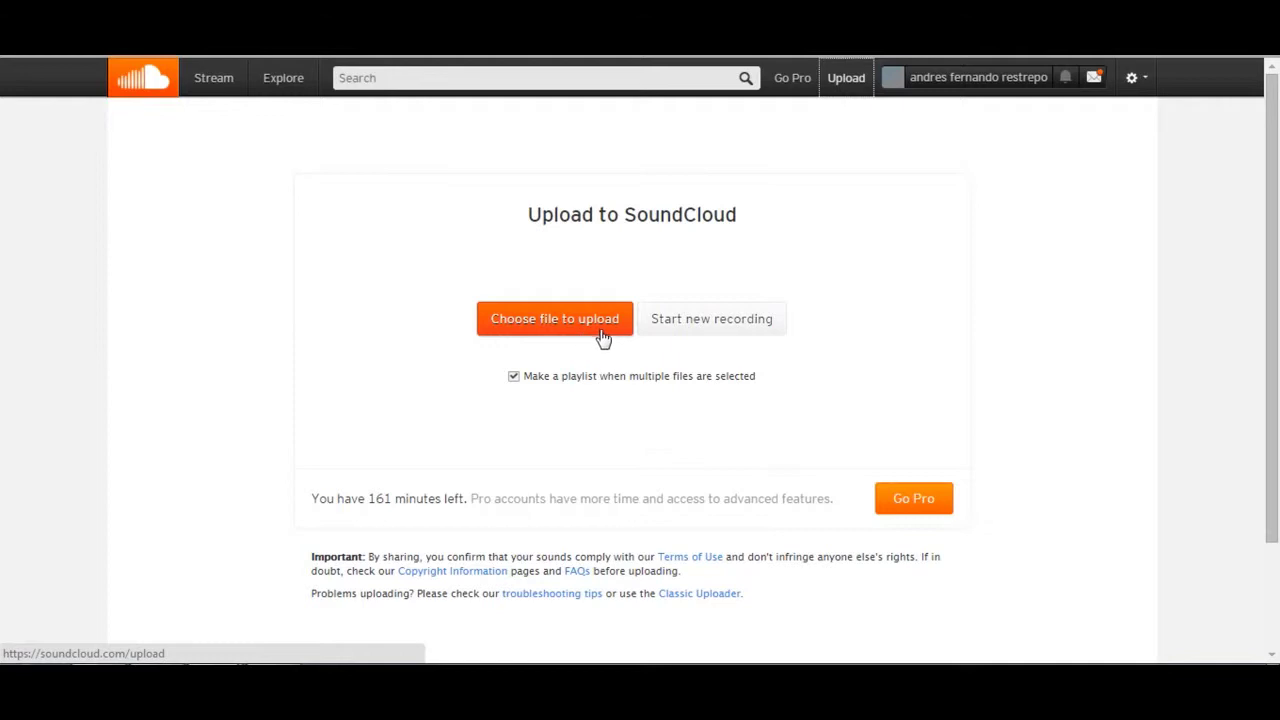
{"action": "left_click", "coordinate": [546, 332]}
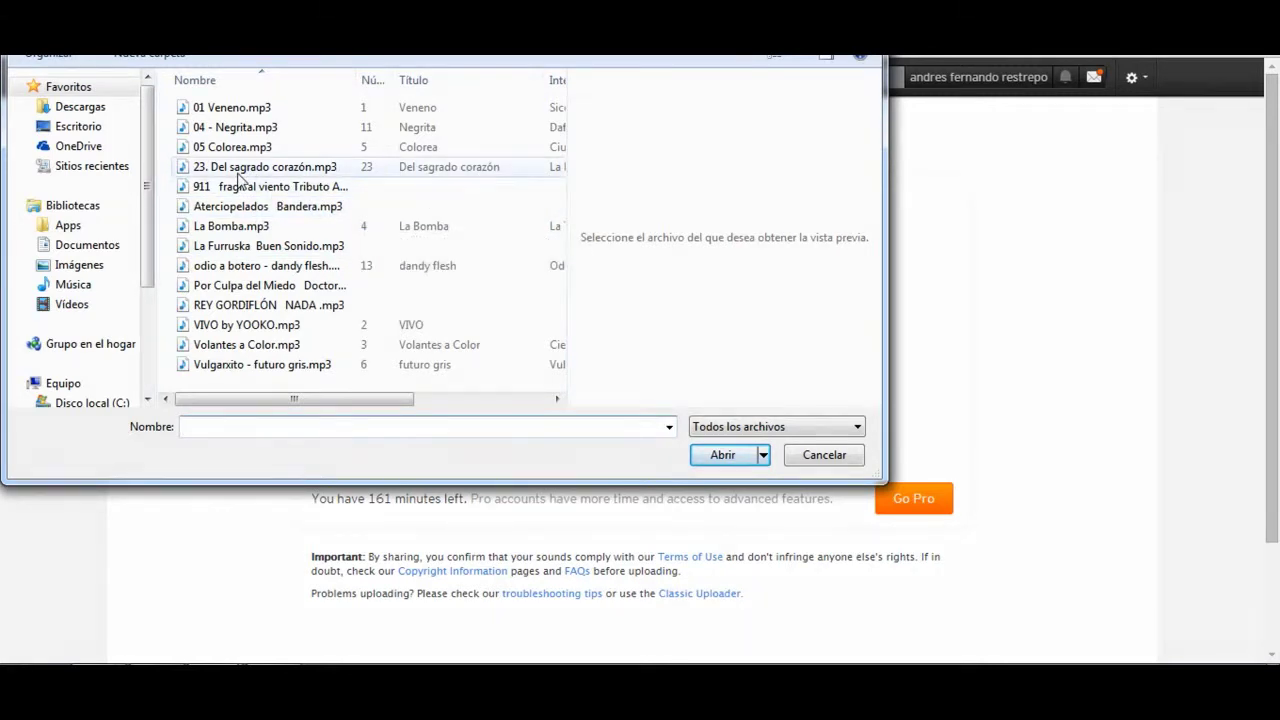
{"action": "left_click", "coordinate": [220, 107]}
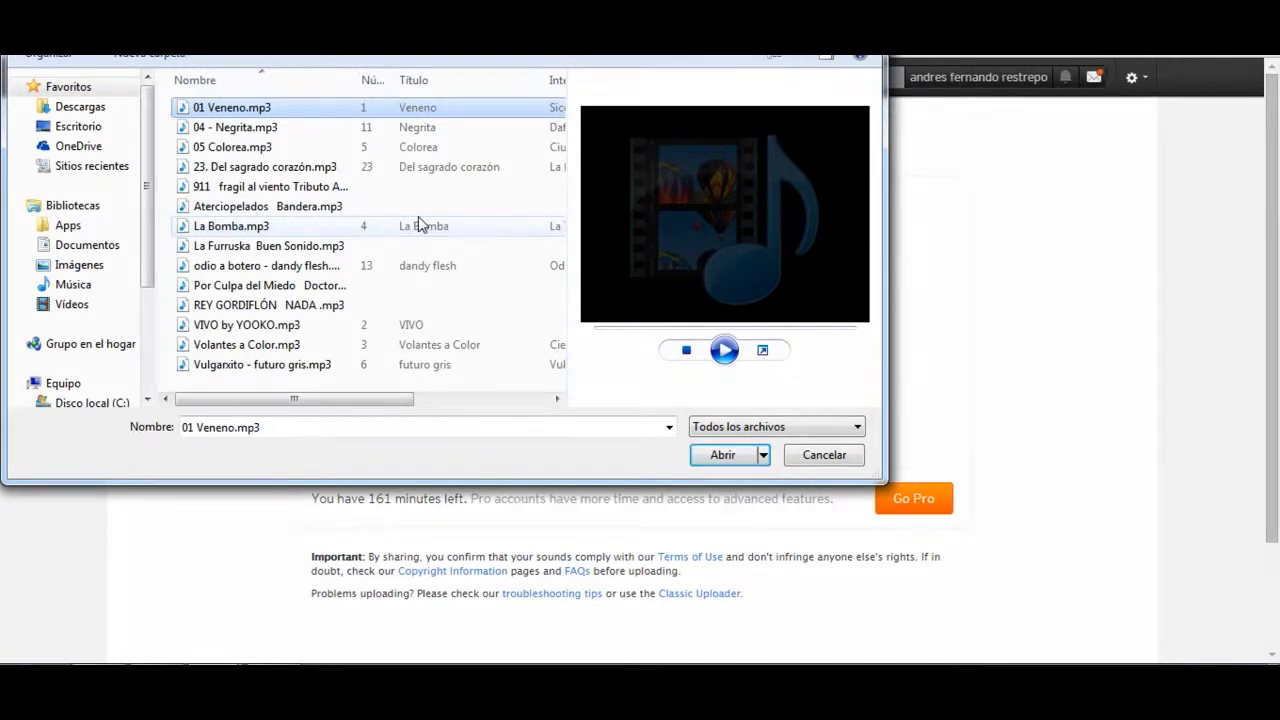
{"action": "left_click", "coordinate": [232, 110]}
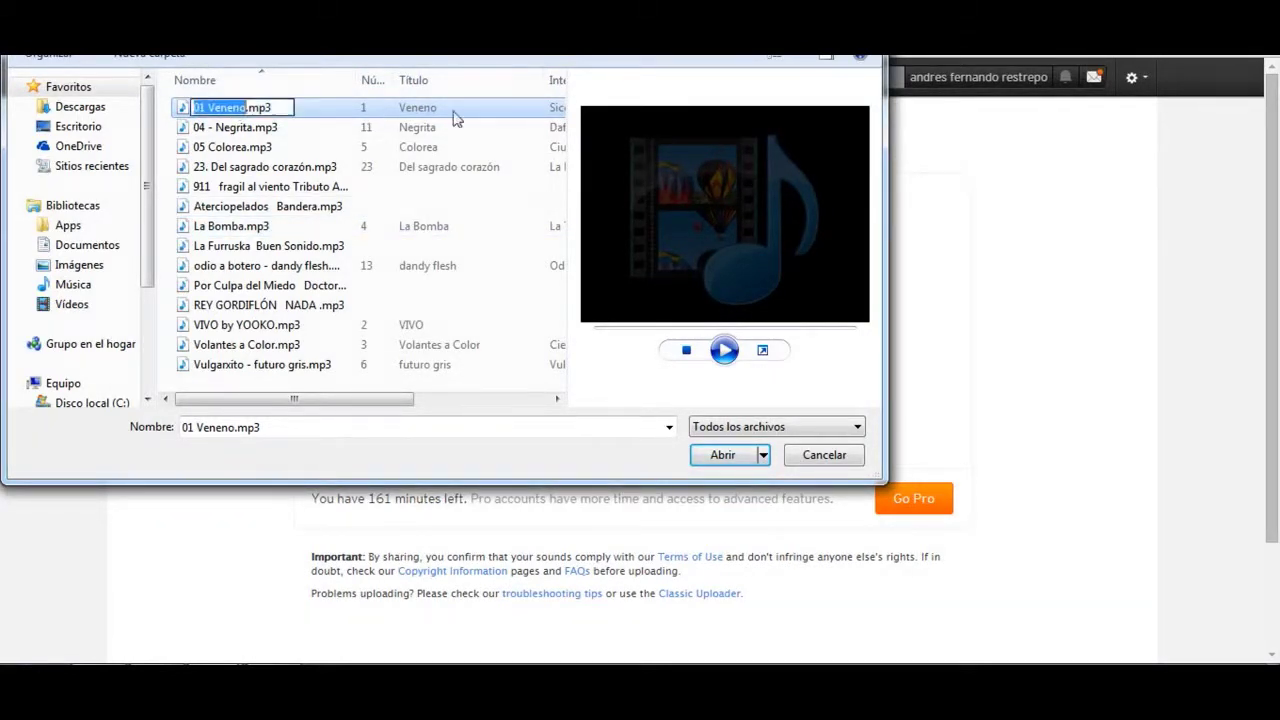
{"action": "left_click", "coordinate": [722, 455]}
{"action": "left_click", "coordinate": [730, 455]}
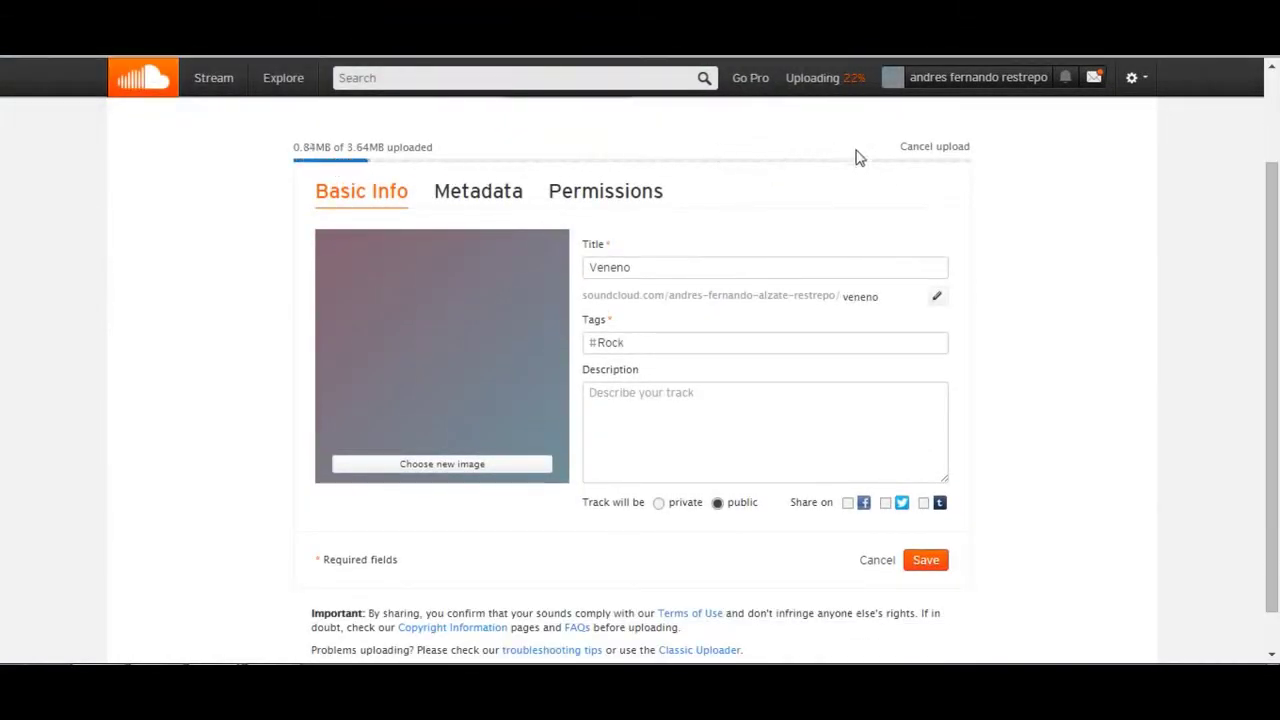
Replace the track's title with "Programa de Educación sexual - La Virginidad"
{"action": "left_click", "coordinate": [647, 267]}
{"action": "key", "text": "BackSpace"}
{"action": "key", "text": "BackSpace"}
{"action": "key", "text": "BackSpace"}
{"action": "key", "text": "BackSpace"}
{"action": "key", "text": "BackSpace"}
{"action": "key", "text": "BackSpace"}
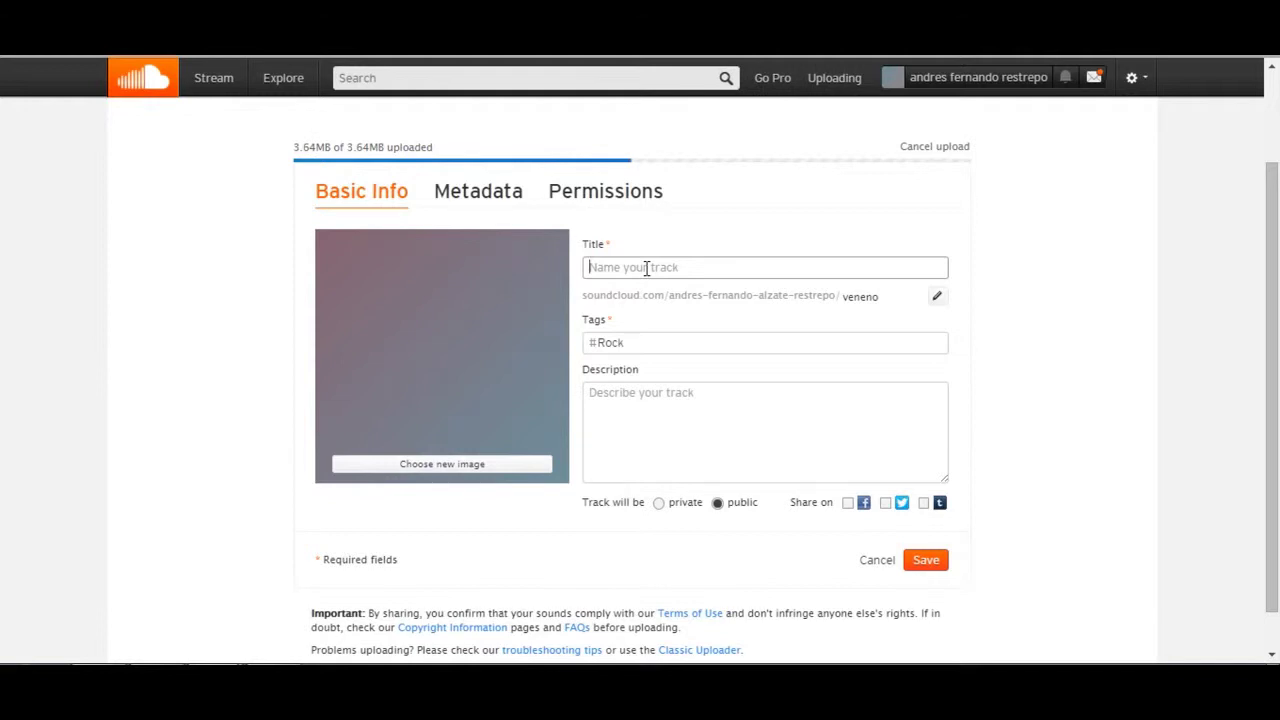
{"action": "left_click", "coordinate": [646, 268]}
{"action": "type", "text": "Programa"}
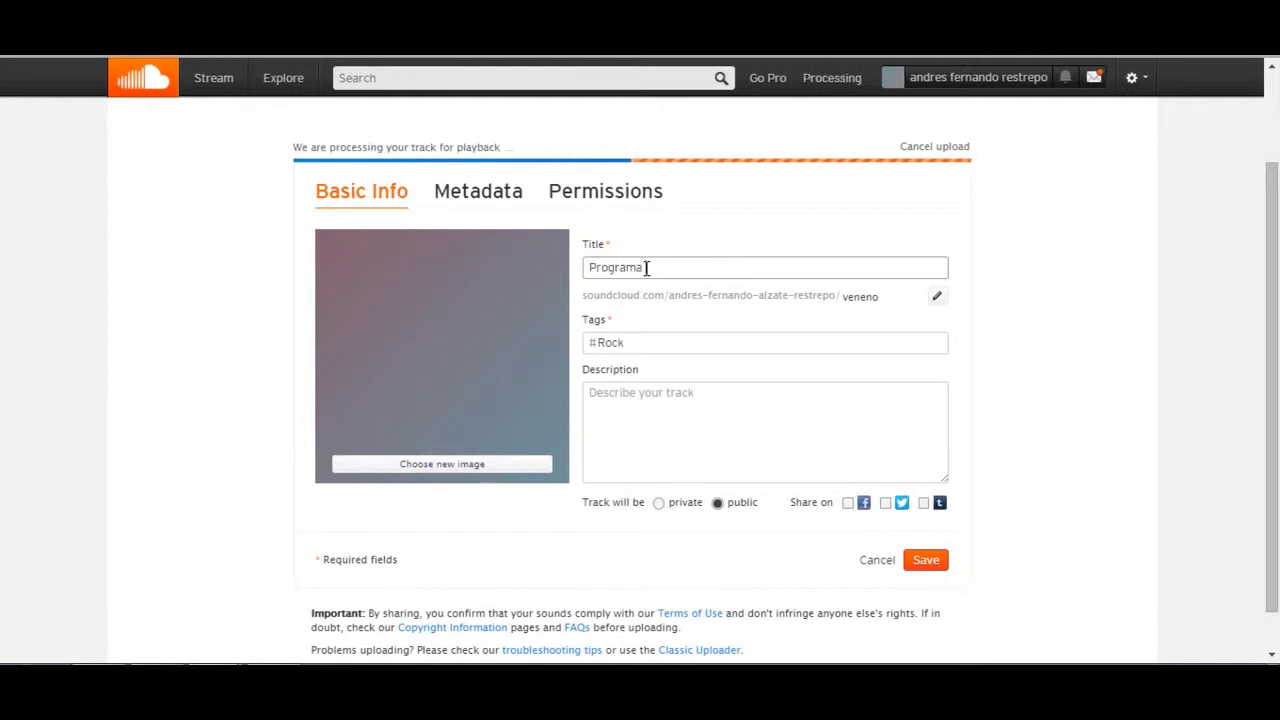
{"action": "type", "text": " de Edo"}
{"action": "key", "text": "BackSpace"}
{"action": "type", "text": "ucación sexual "}
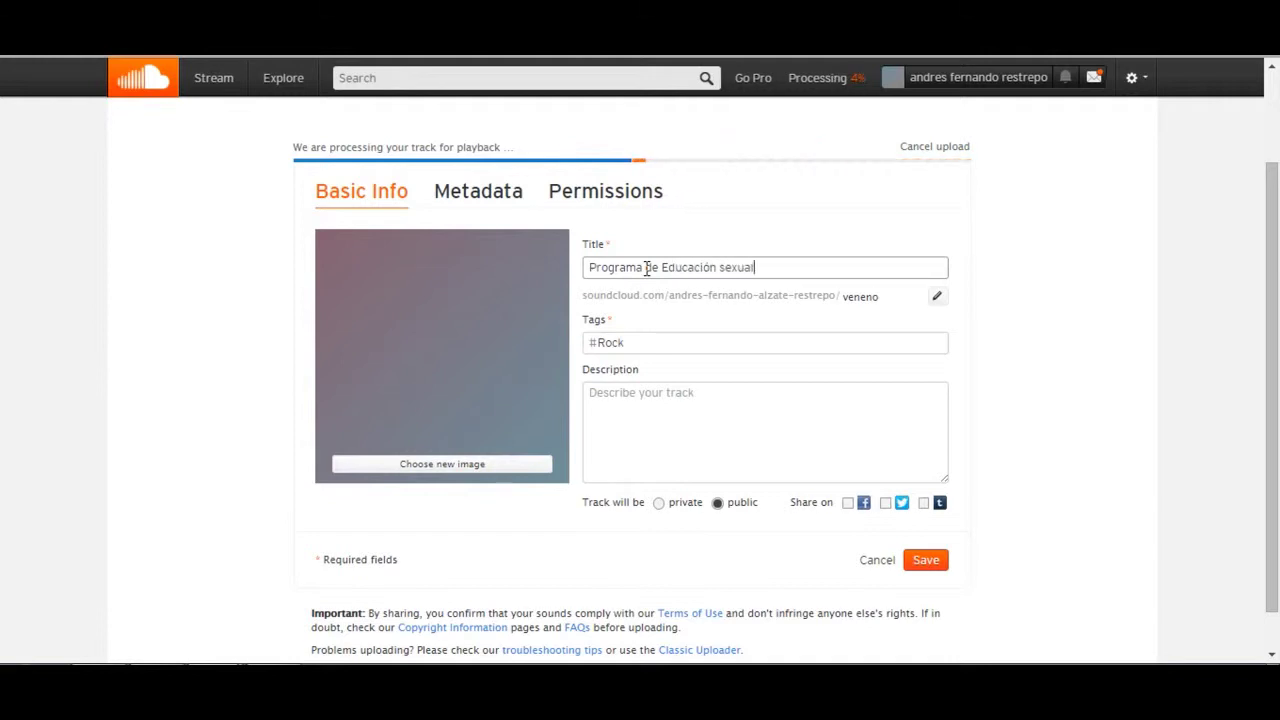
{"action": "type", "text": "- La "}
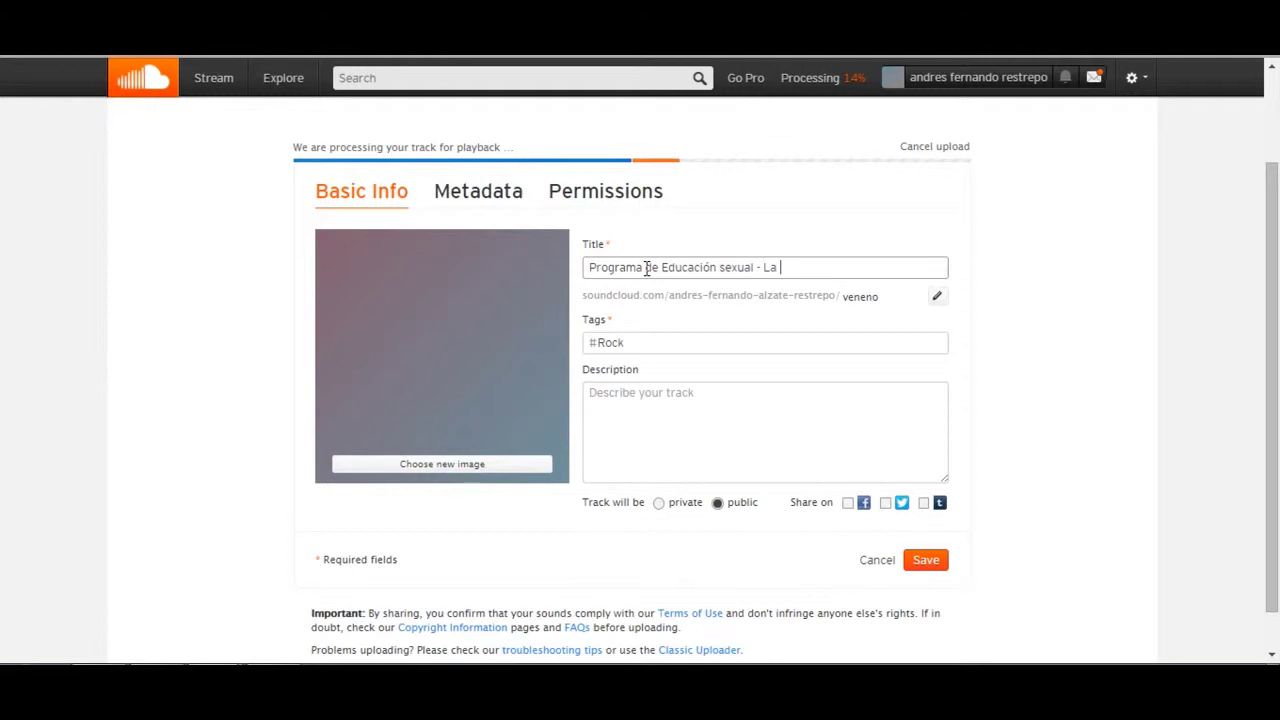
{"action": "type", "text": "Virginidad"}
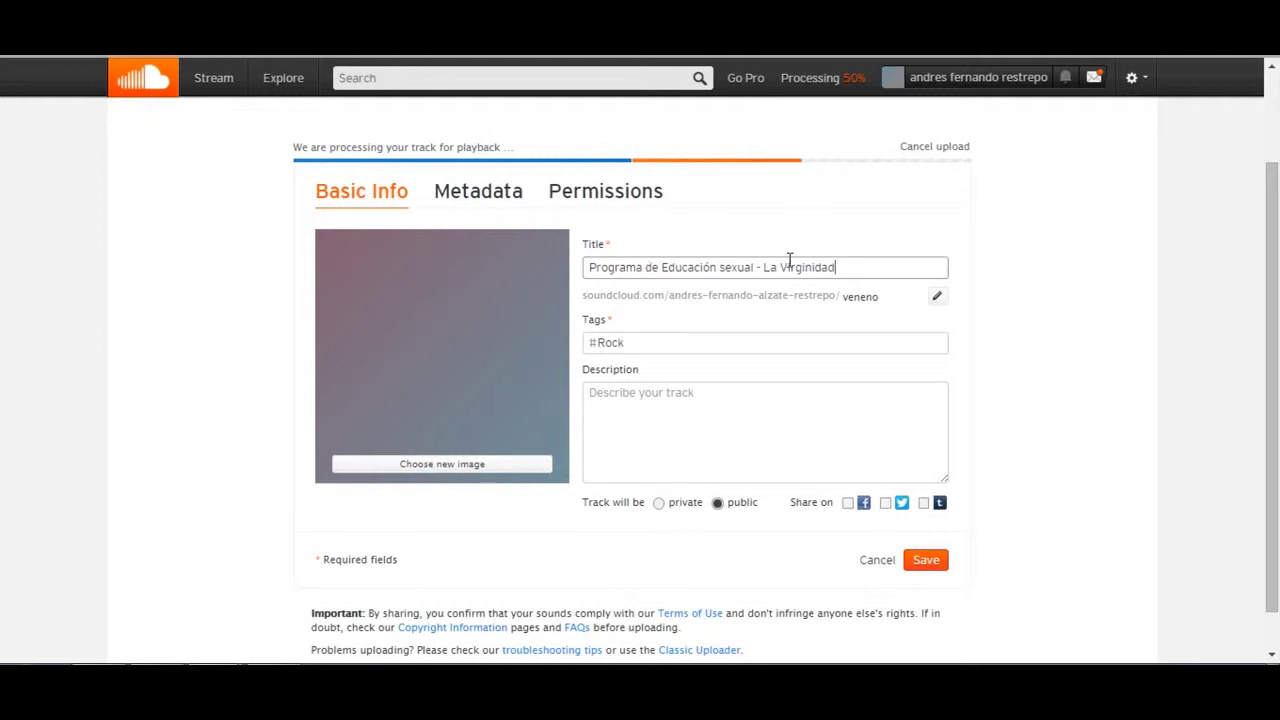
Replace the Rock tag with "sexualidad" and enter "colegio" after it in the track's tags
{"action": "left_click", "coordinate": [648, 341]}
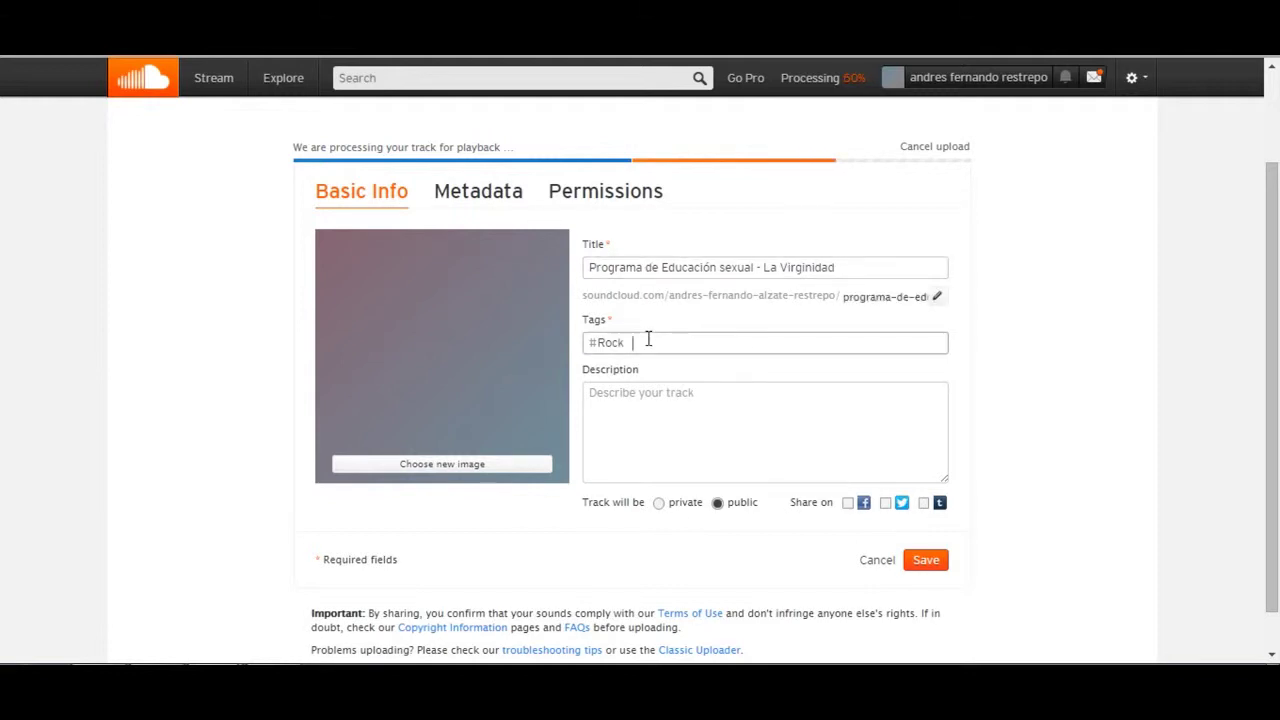
{"action": "key", "text": "BackSpace"}
{"action": "key", "text": "BackSpace"}
{"action": "key", "text": "BackSpace"}
{"action": "key", "text": "BackSpace"}
{"action": "key", "text": "BackSpace"}
{"action": "key", "text": "BackSpace"}
{"action": "type", "text": "sexualidad"}
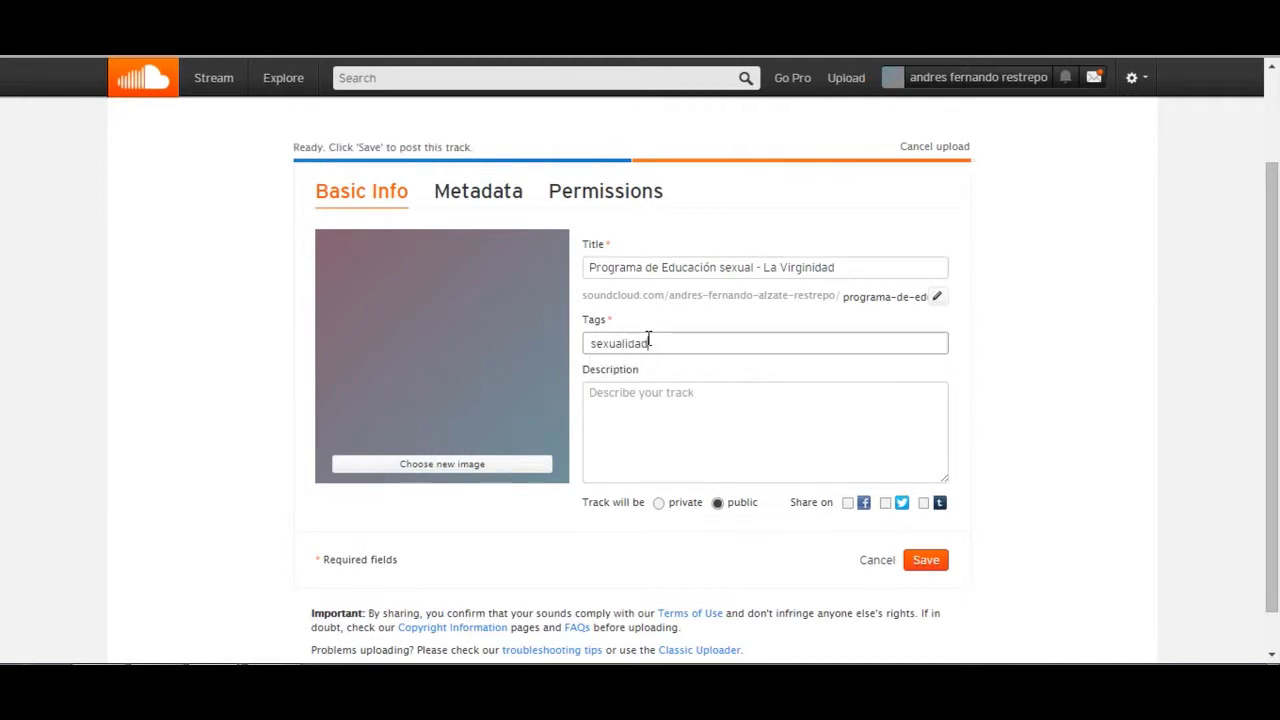
{"action": "key", "text": "Return"}
{"action": "type", "text": "coelgio"}
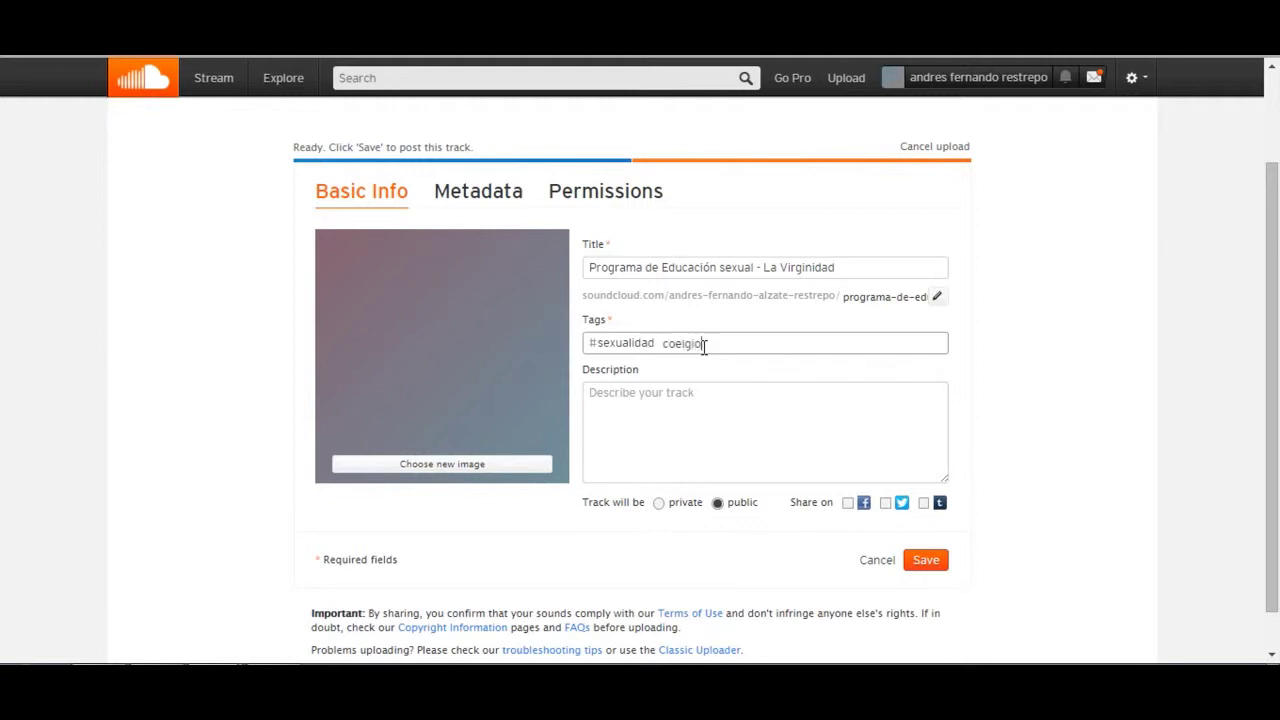
{"action": "key", "text": "BackSpace"}
{"action": "key", "text": "BackSpace"}
{"action": "key", "text": "BackSpace"}
{"action": "key", "text": "BackSpace"}
{"action": "key", "text": "BackSpace"}
{"action": "type", "text": "legio"}
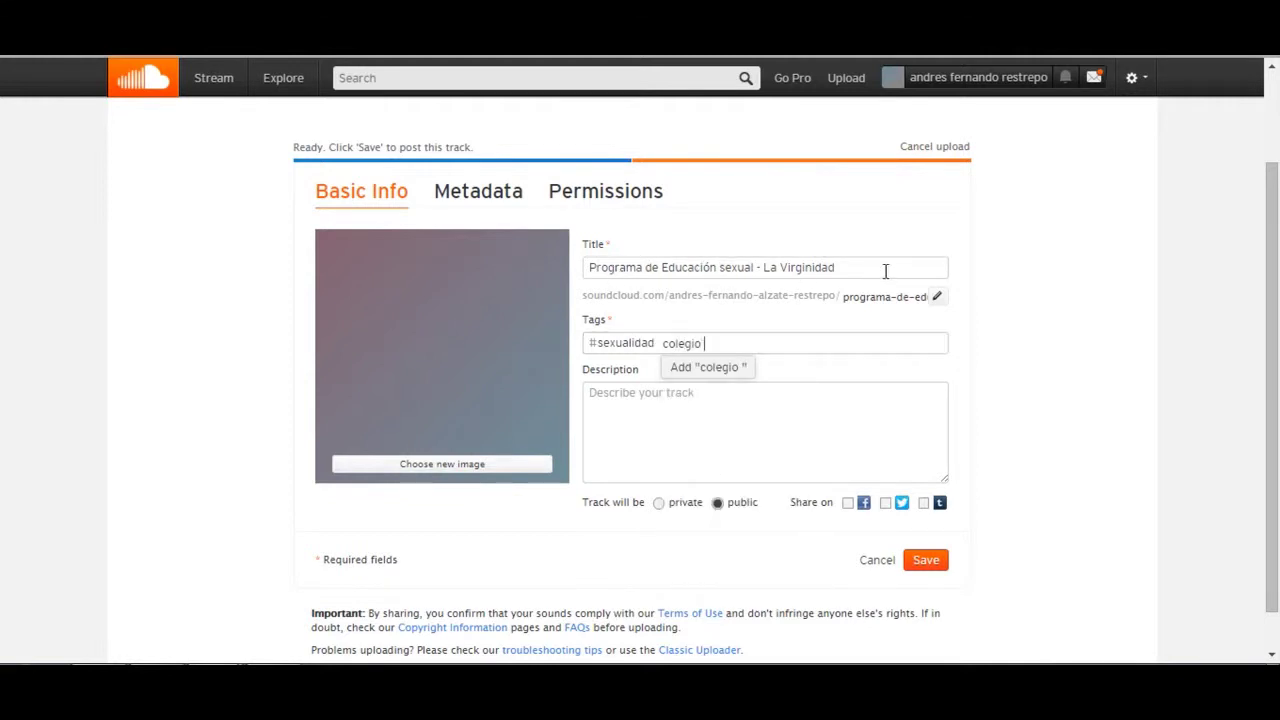
{"action": "key", "text": "Escape"}
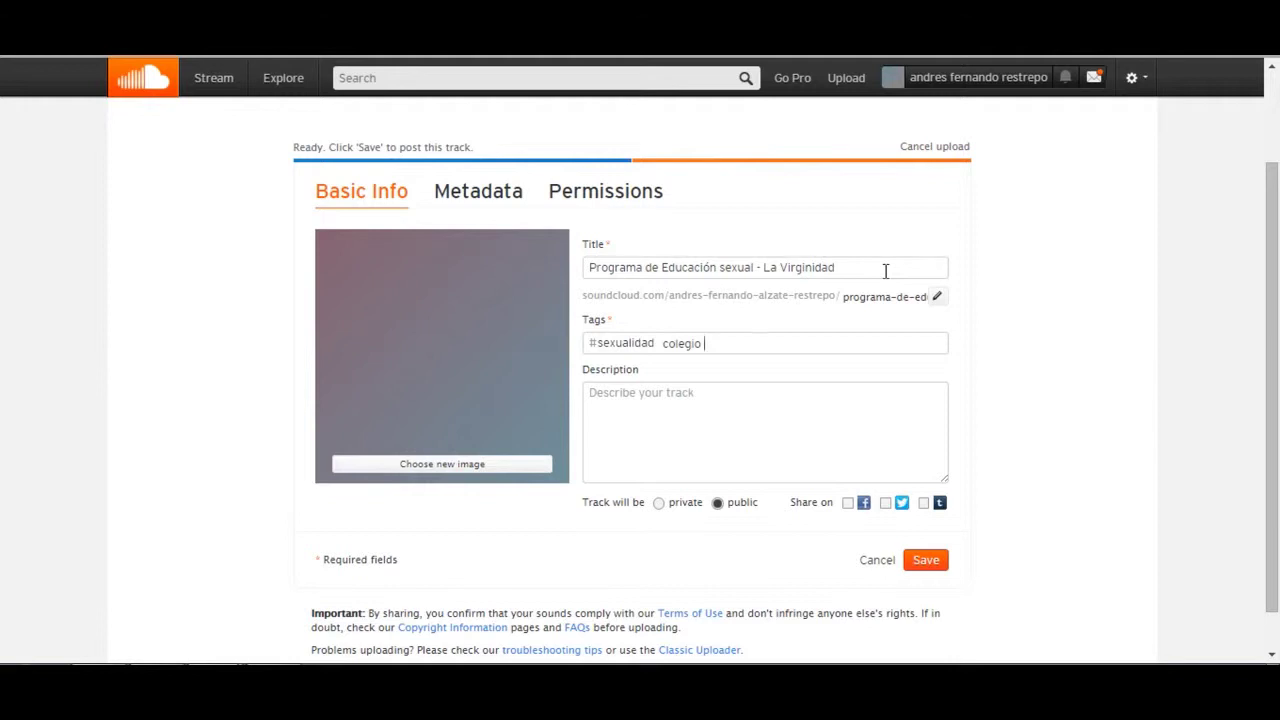
Describe the track as "programa de radio sobre educación sexual mediado por la radio"
{"action": "left_click", "coordinate": [646, 420]}
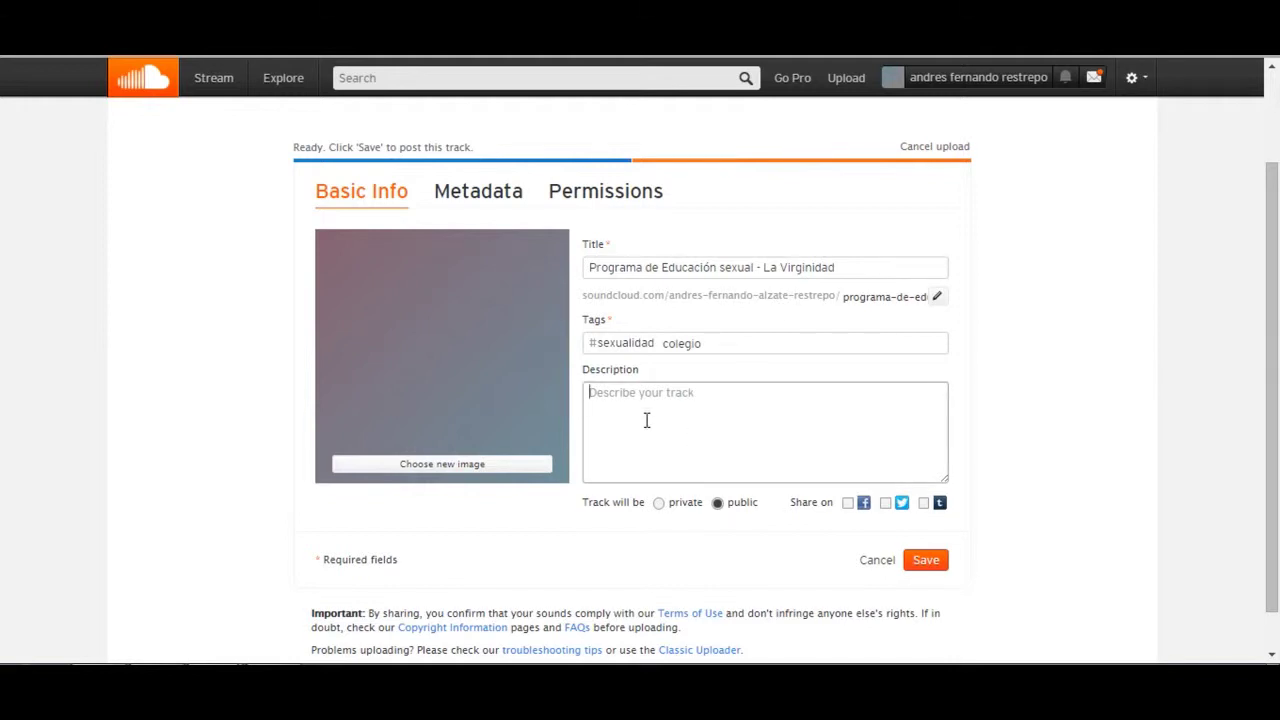
{"action": "type", "text": "programa de radio sobre educación seuc"}
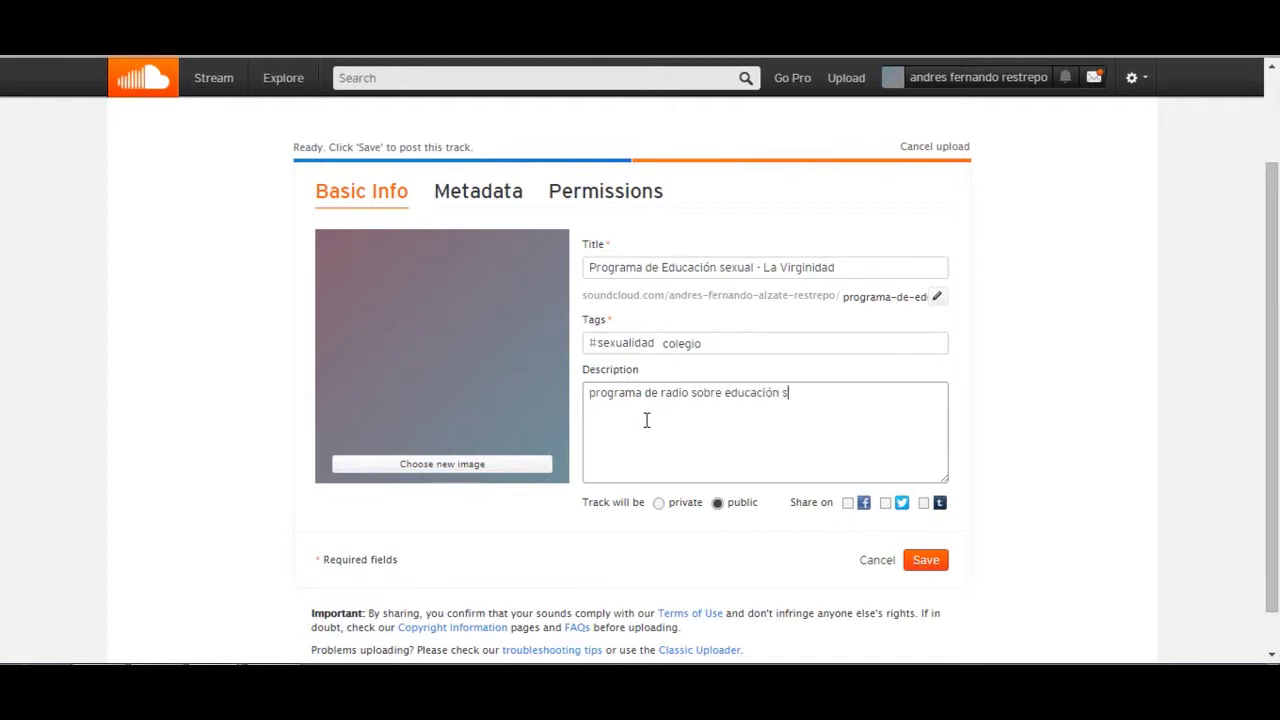
{"action": "key", "text": "BackSpace"}
{"action": "key", "text": "BackSpace"}
{"action": "type", "text": "ción sexual por"}
{"action": "key", "text": "BackSpace"}
{"action": "key", "text": "BackSpace"}
{"action": "key", "text": "BackSpace"}
{"action": "type", "text": "mediado por la radio"}
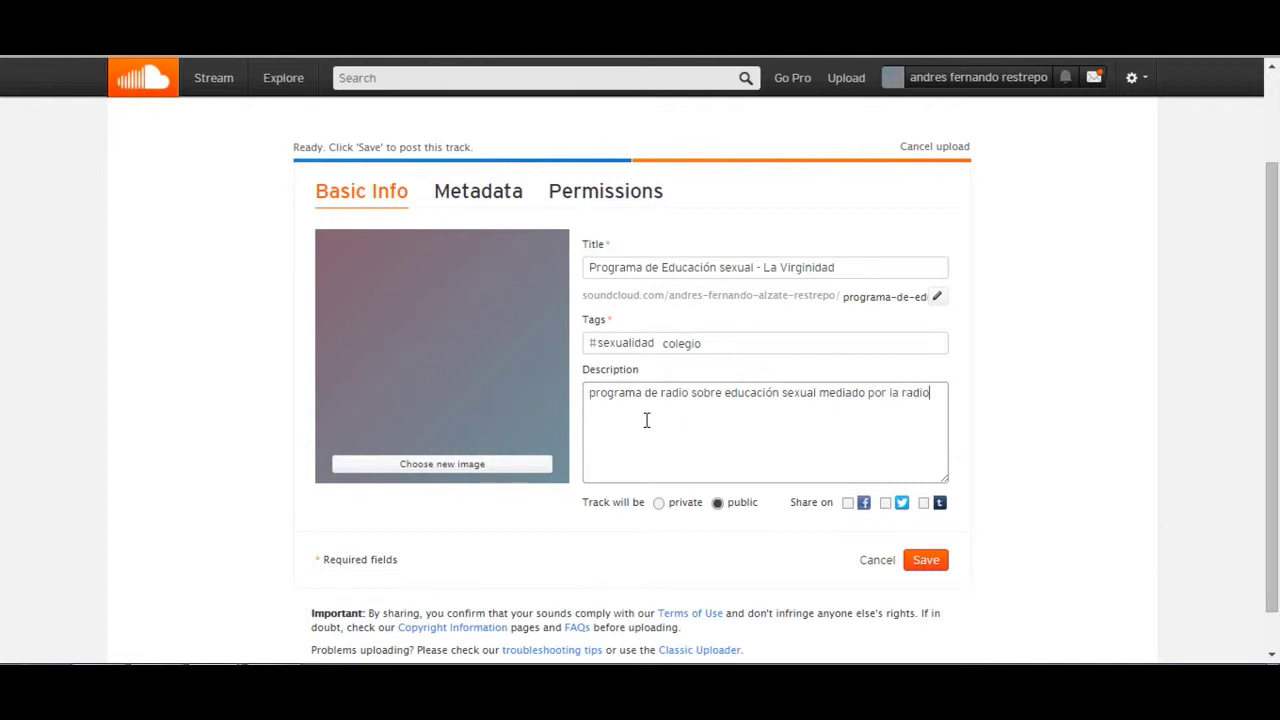
Confirm the entered "colegio" tag and add "virginidad" as the third tag of the track
{"action": "left_click", "coordinate": [735, 342]}
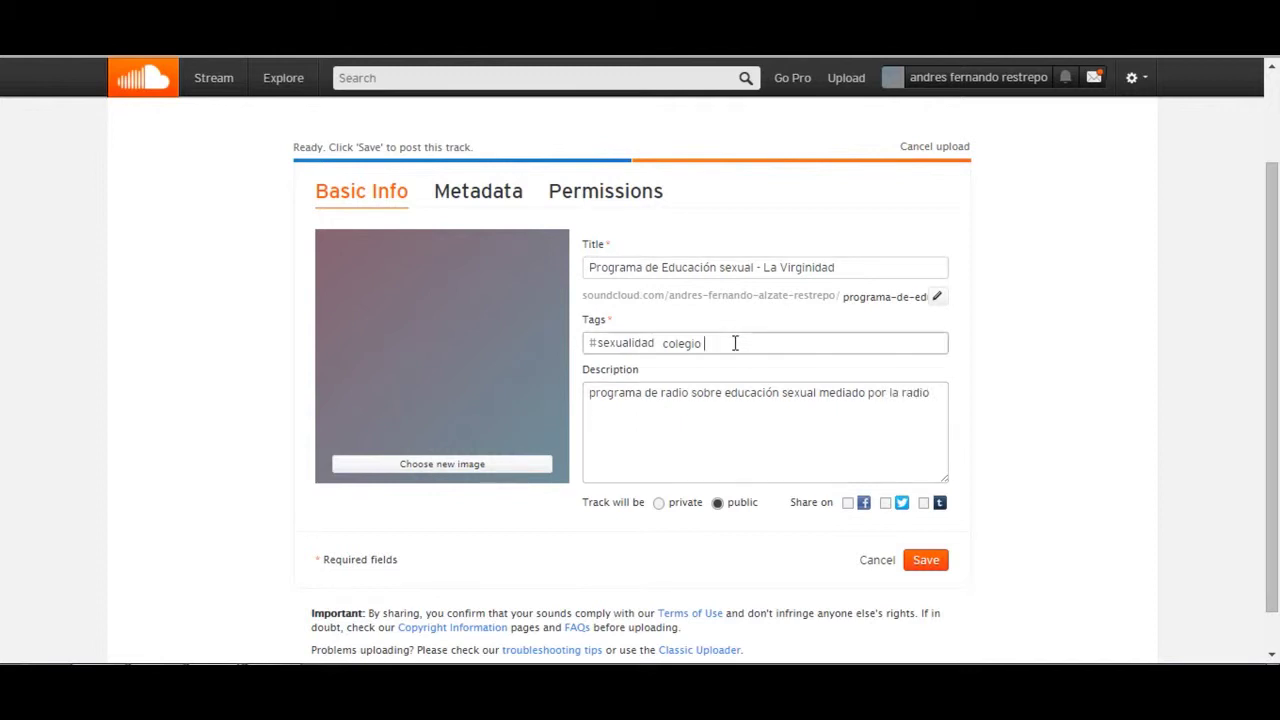
{"action": "key", "text": "Return"}
{"action": "type", "text": "vuirginid"}
{"action": "key", "text": "BackSpace"}
{"action": "key", "text": "BackSpace"}
{"action": "key", "text": "BackSpace"}
{"action": "key", "text": "BackSpace"}
{"action": "key", "text": "BackSpace"}
{"action": "key", "text": "BackSpace"}
{"action": "key", "text": "BackSpace"}
{"action": "key", "text": "BackSpace"}
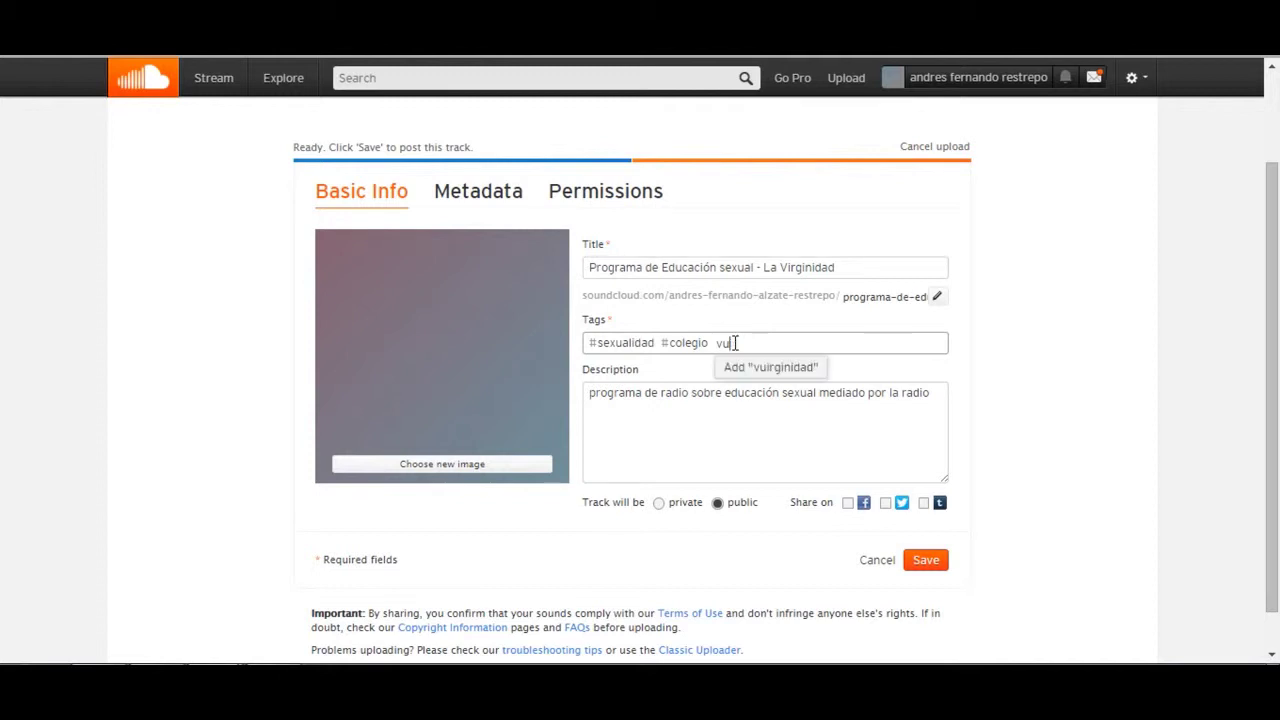
{"action": "type", "text": "irginidad"}
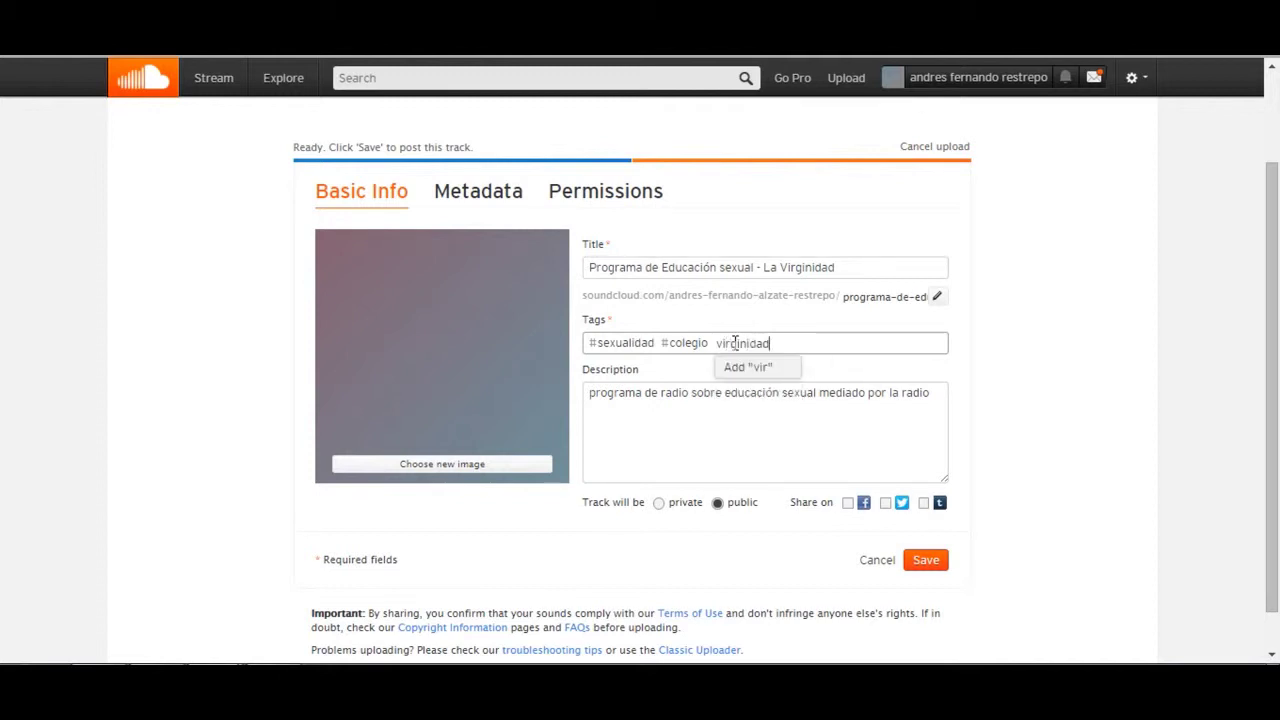
{"action": "key", "text": "Return"}
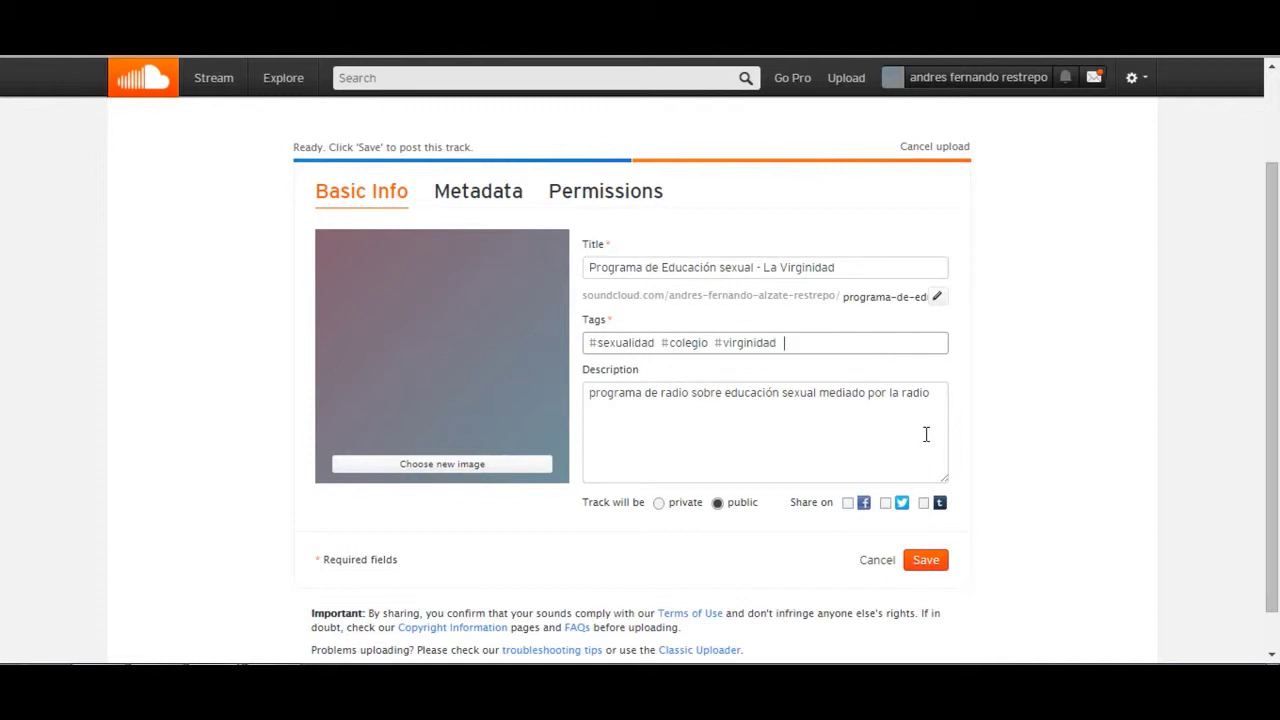
Review the track's metadata fields and its permission settings for app playback, embed code and downloads
{"action": "left_click", "coordinate": [458, 196]}
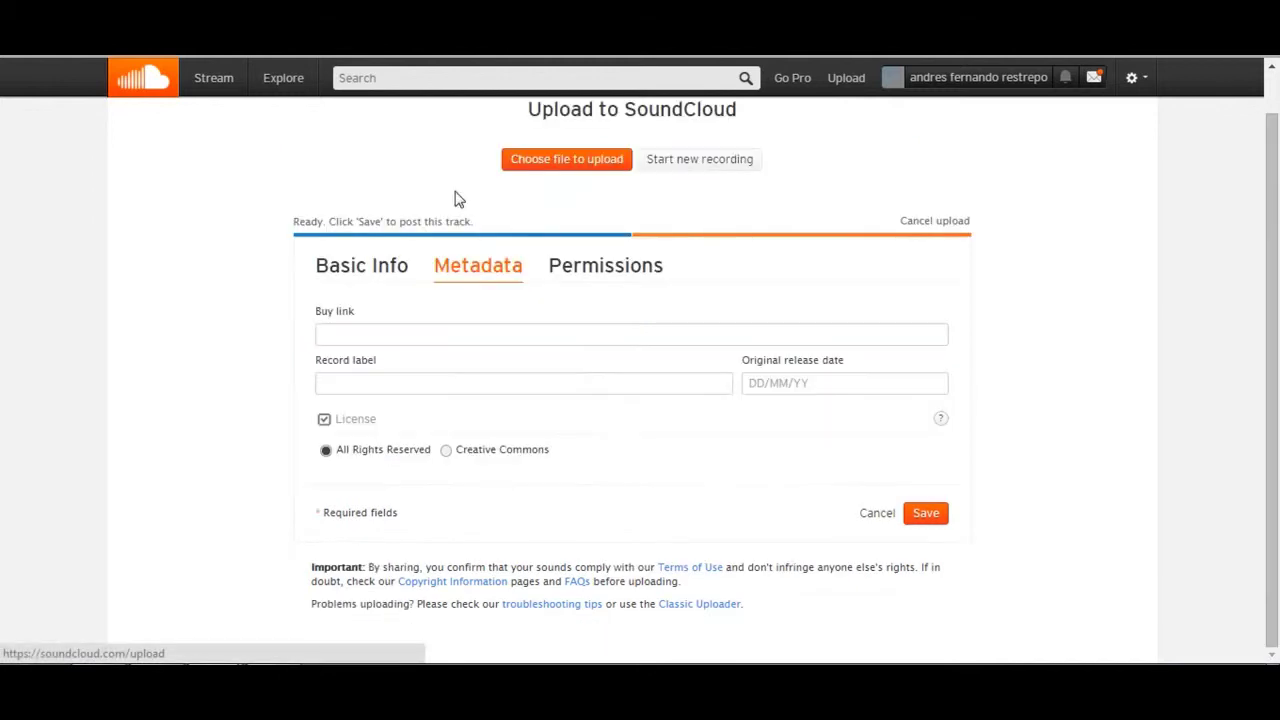
{"action": "left_click", "coordinate": [586, 270]}
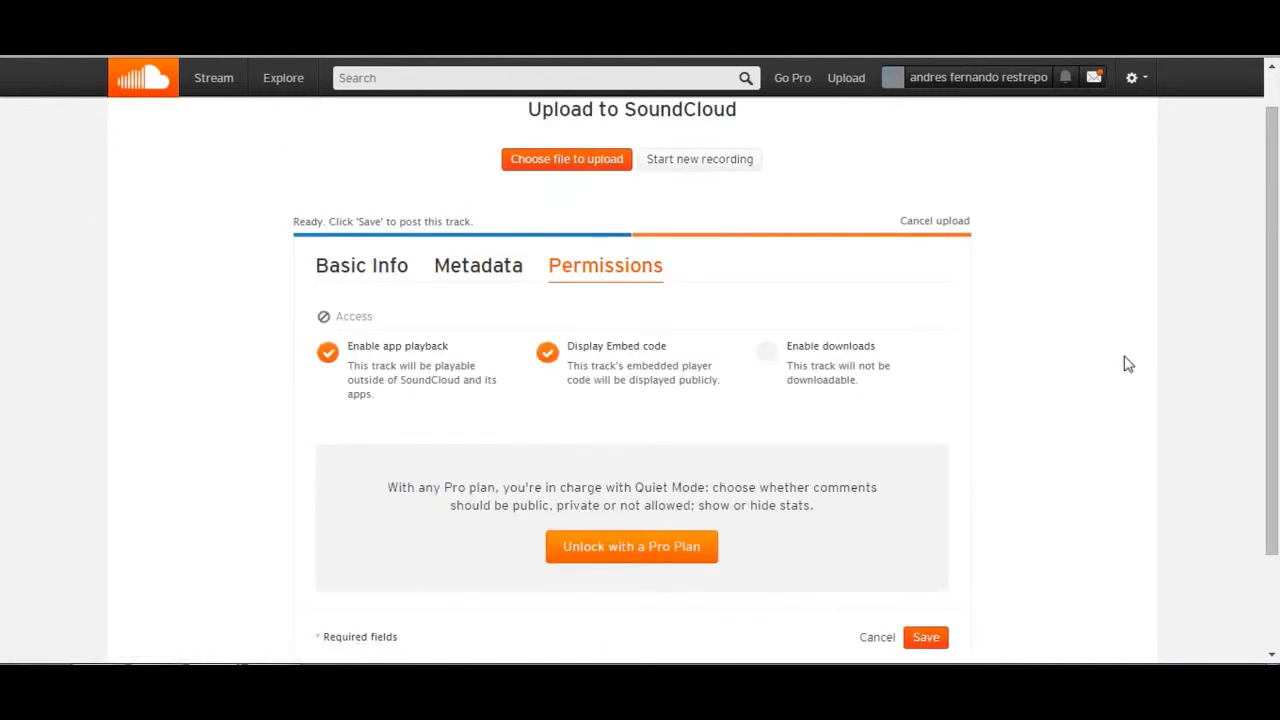
{"action": "scroll", "coordinate": [673, 410], "scroll_direction": "down", "scroll_amount": 2}
{"action": "scroll", "coordinate": [671, 408], "scroll_direction": "up", "scroll_amount": 3}
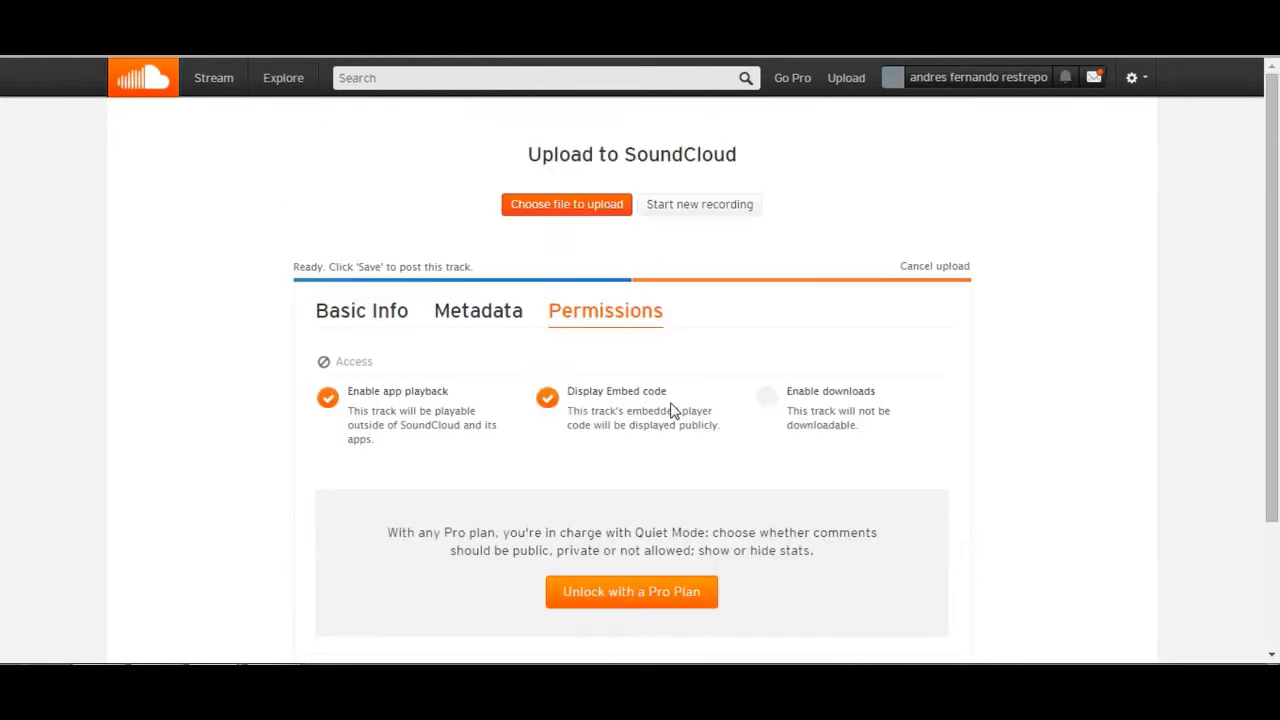
{"action": "scroll", "coordinate": [677, 408], "scroll_direction": "down", "scroll_amount": 2}
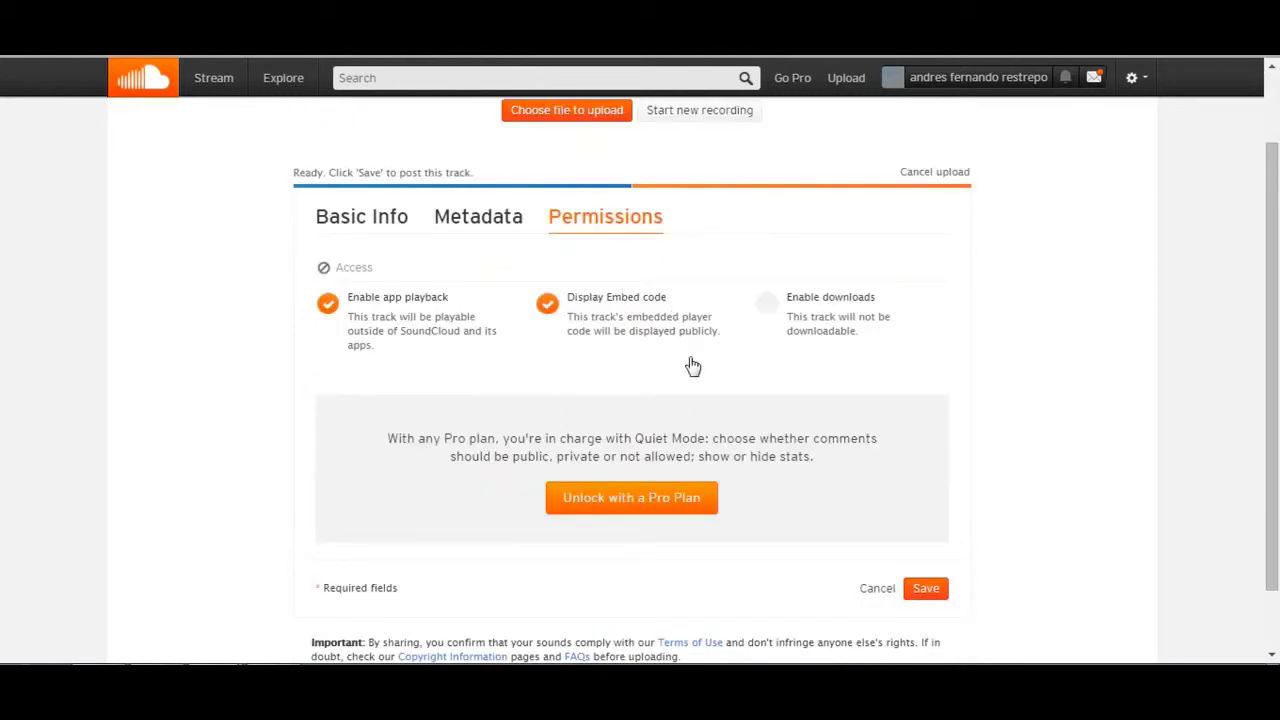
{"action": "scroll", "coordinate": [690, 362], "scroll_direction": "down", "scroll_amount": 1}
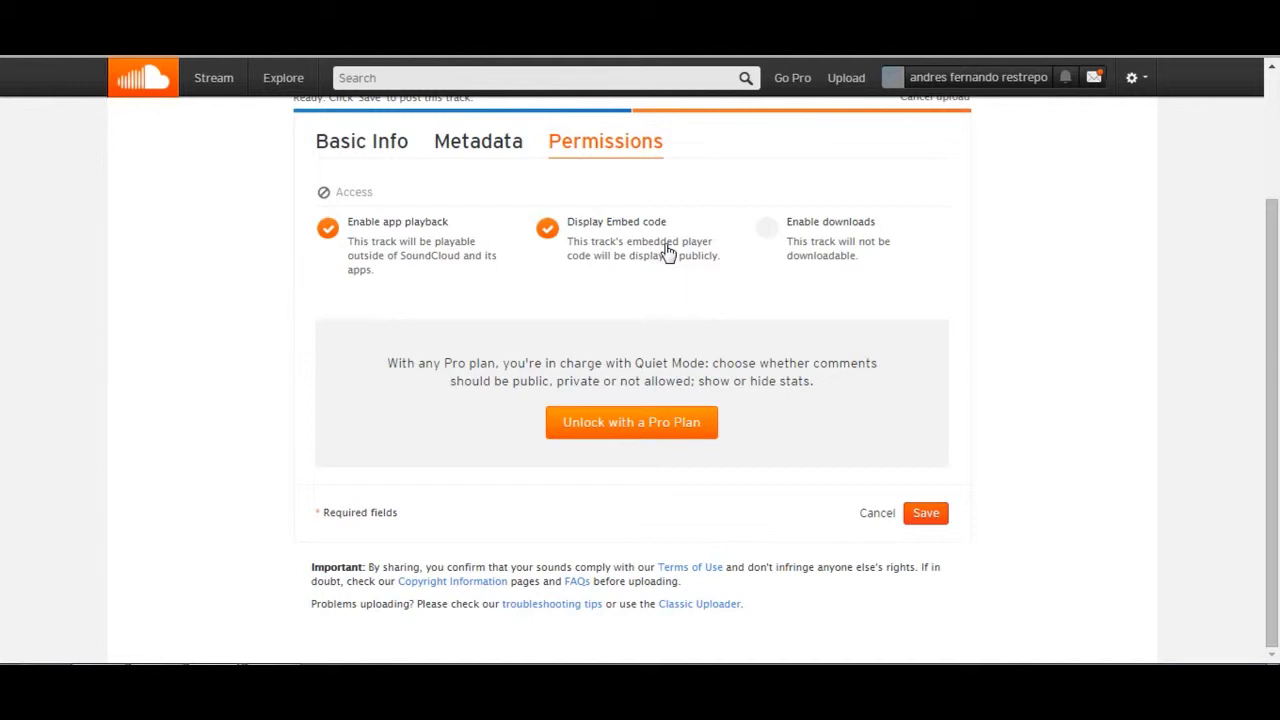
Return to the track's basic information, save the upload and open the published track's page
{"action": "left_click", "coordinate": [346, 158]}
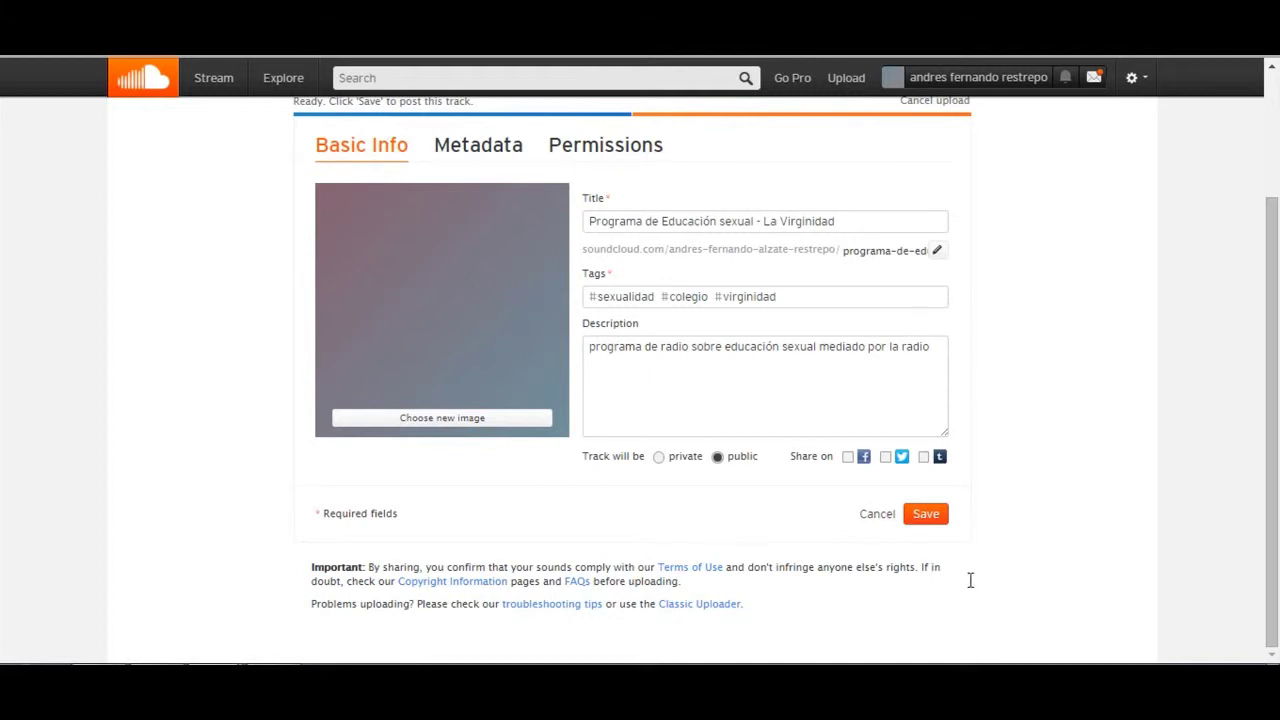
{"action": "left_click", "coordinate": [930, 516]}
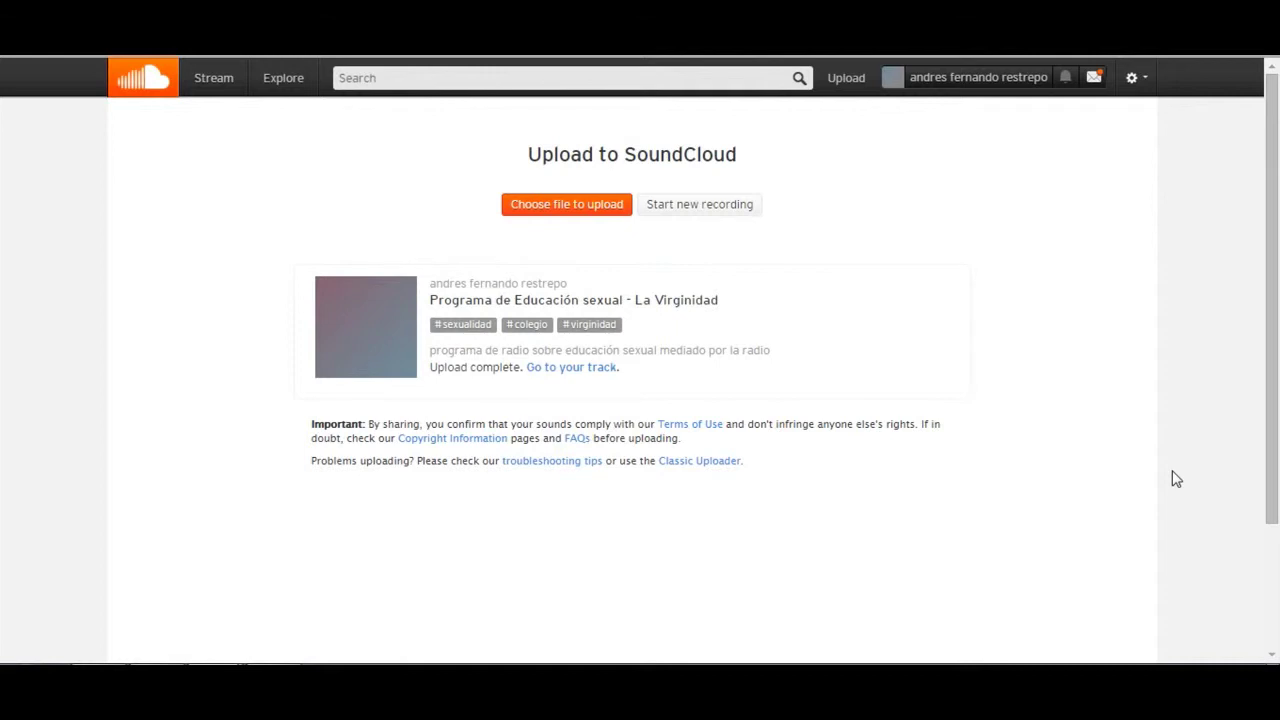
{"action": "left_click", "coordinate": [578, 380]}
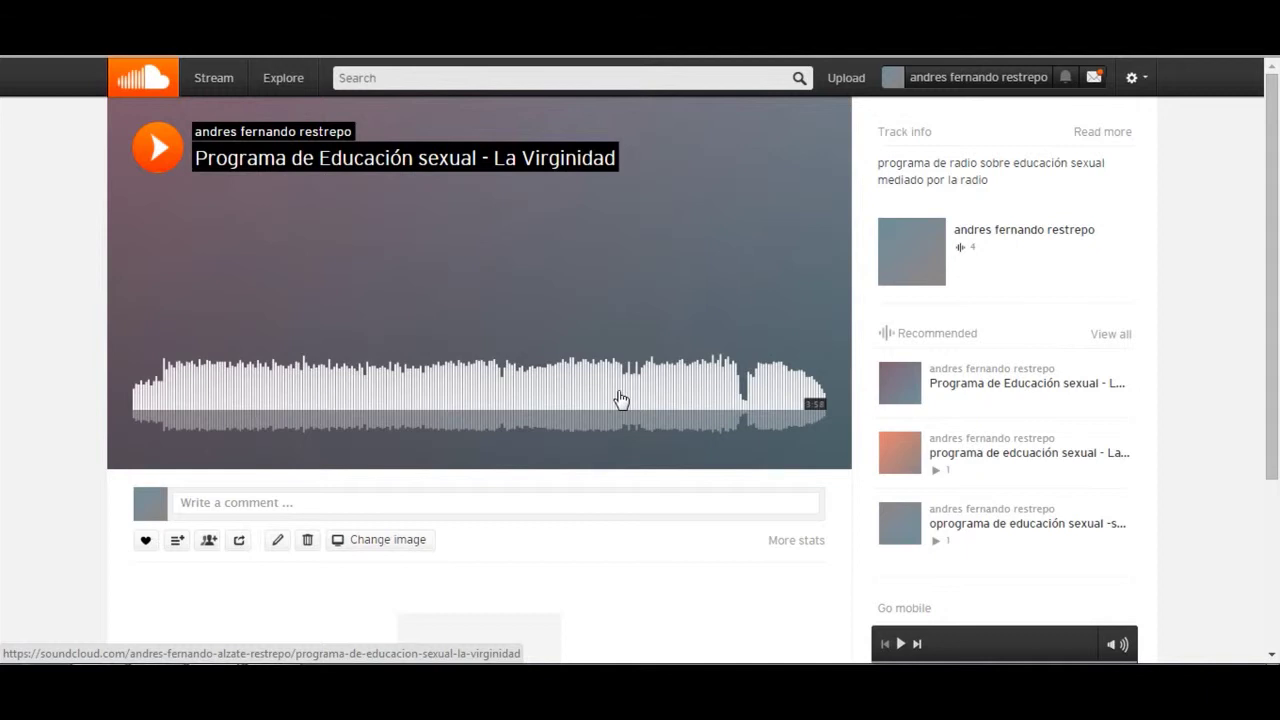
Play the published track and copy the web address of its page
{"action": "left_click", "coordinate": [158, 148]}
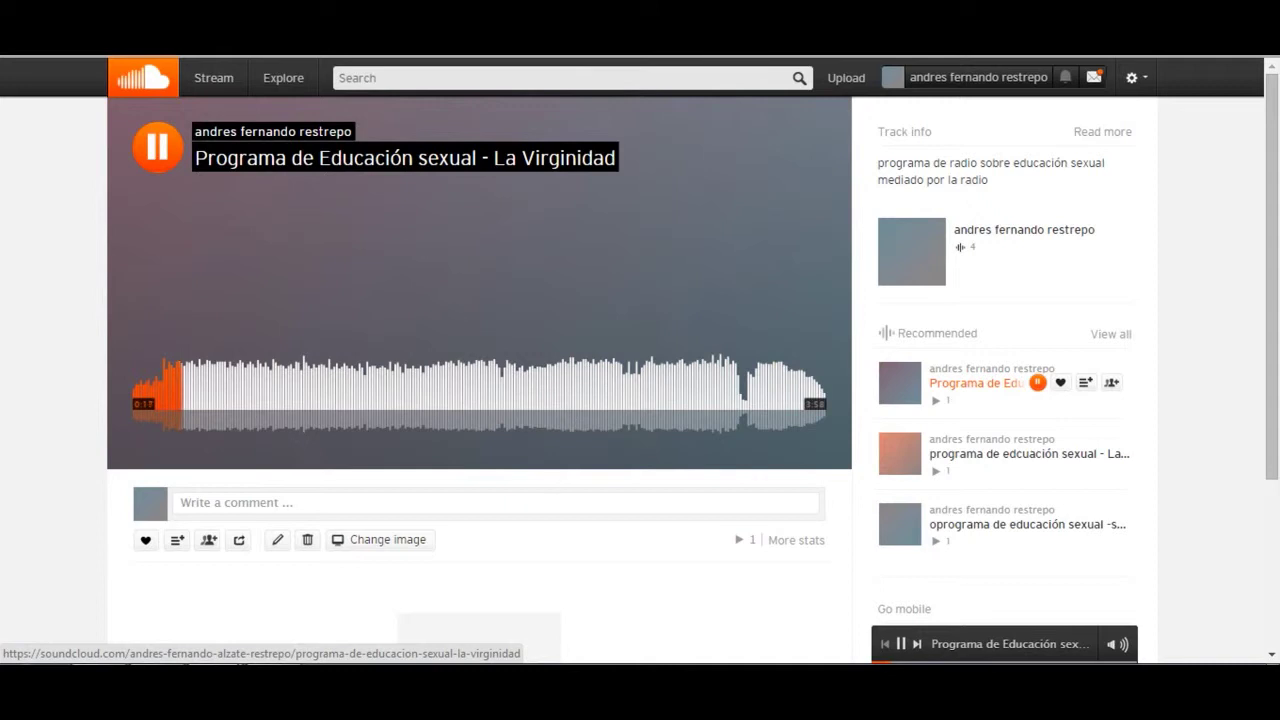
{"action": "right_click", "coordinate": [495, 55]}
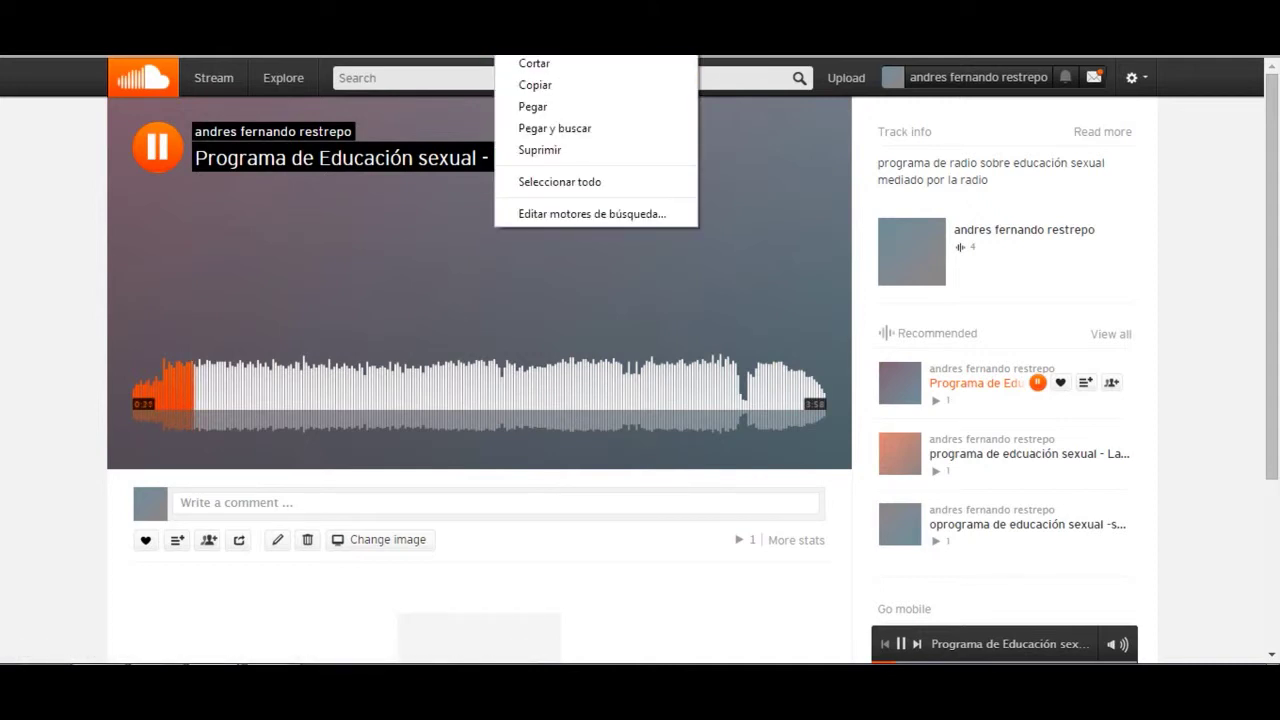
{"action": "left_click", "coordinate": [542, 84]}
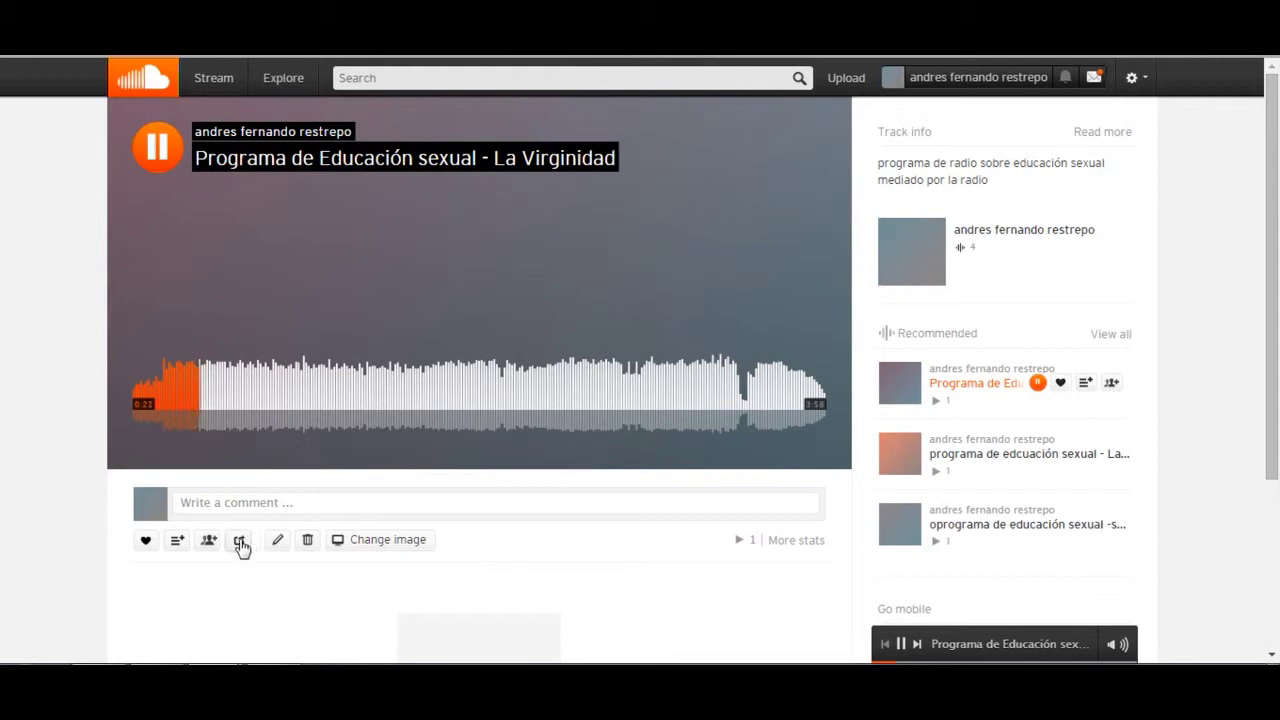
Open the track's sharing options and examine the social network choices and the share link
{"action": "scroll", "coordinate": [269, 563], "scroll_direction": "down", "scroll_amount": 1}
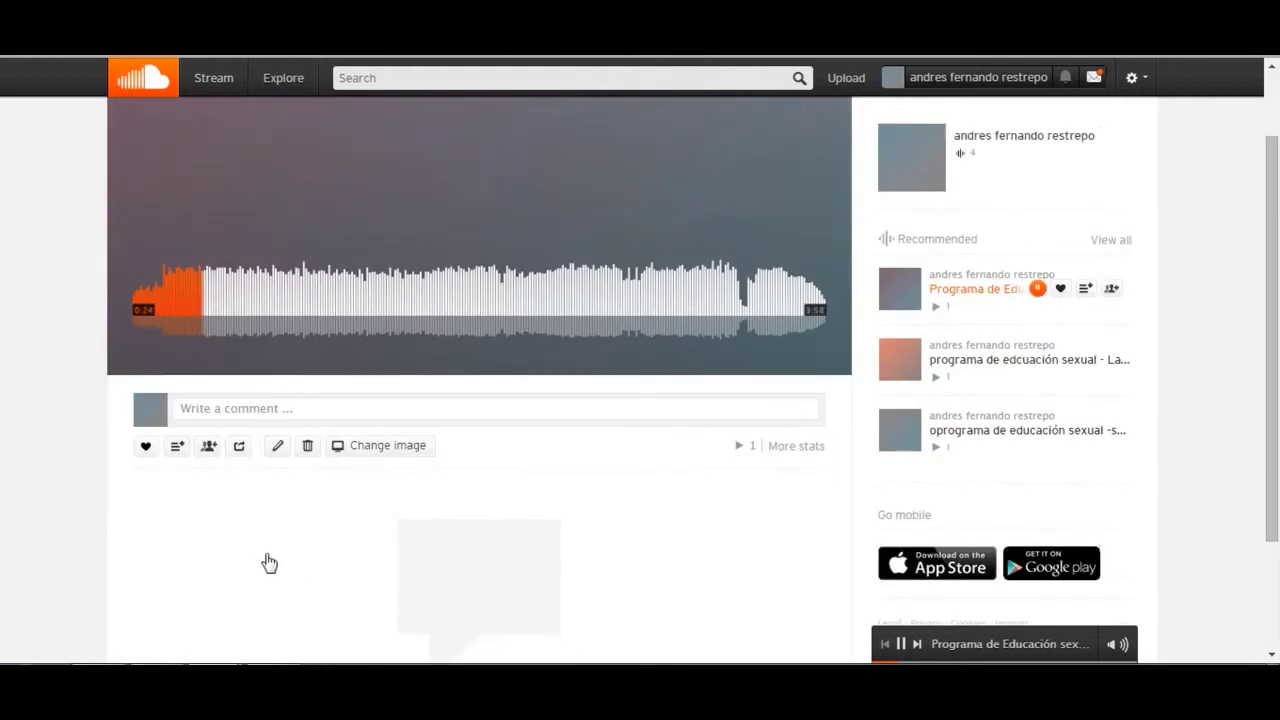
{"action": "left_click", "coordinate": [239, 457]}
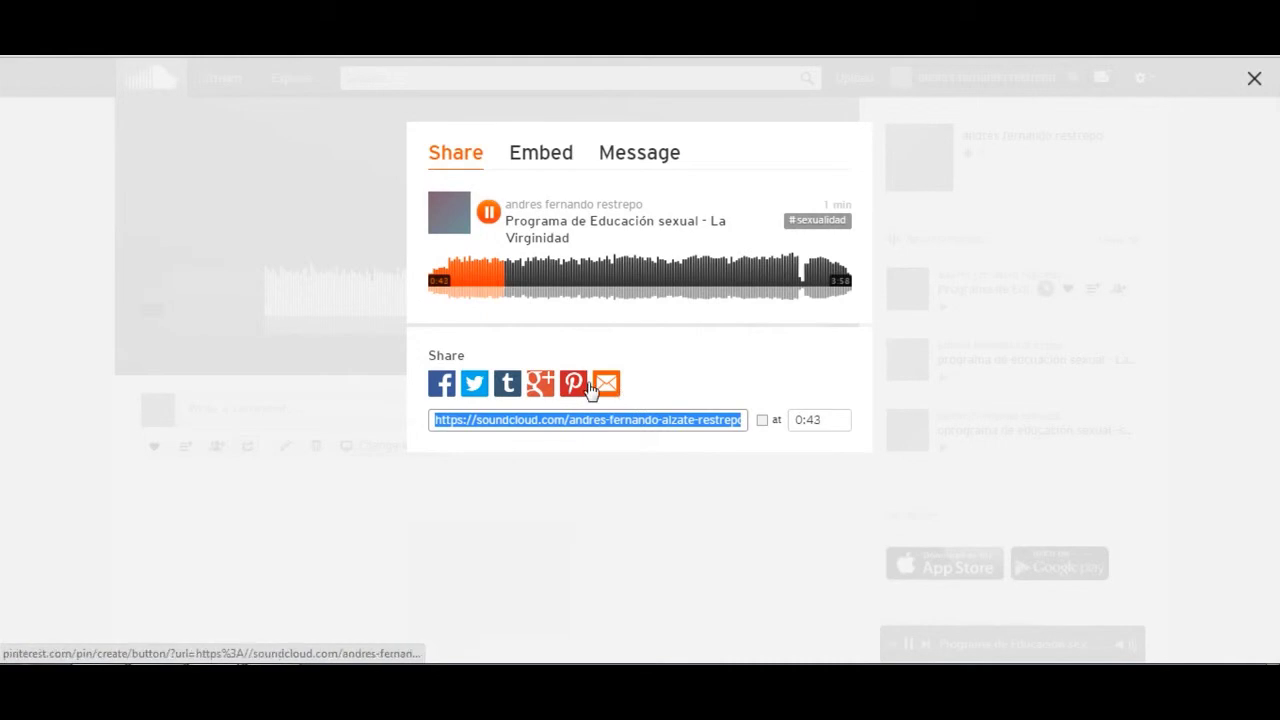
{"action": "right_click", "coordinate": [686, 425]}
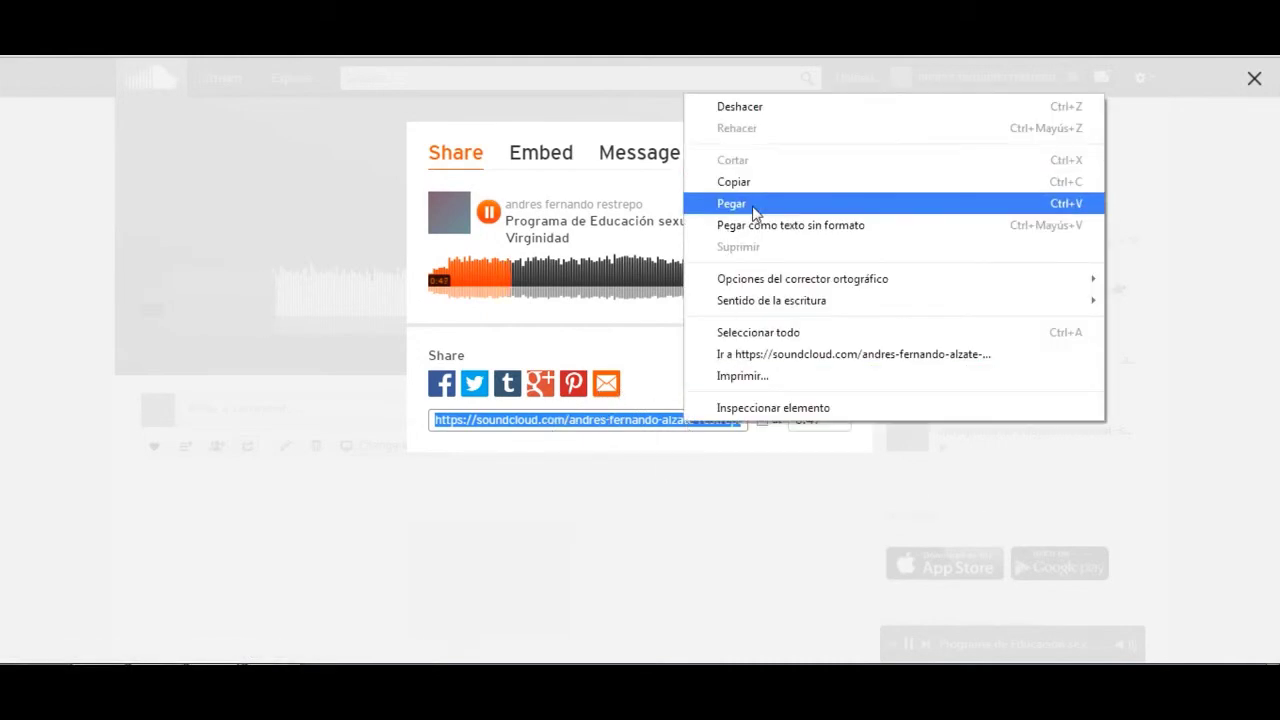
{"action": "left_click", "coordinate": [646, 383]}
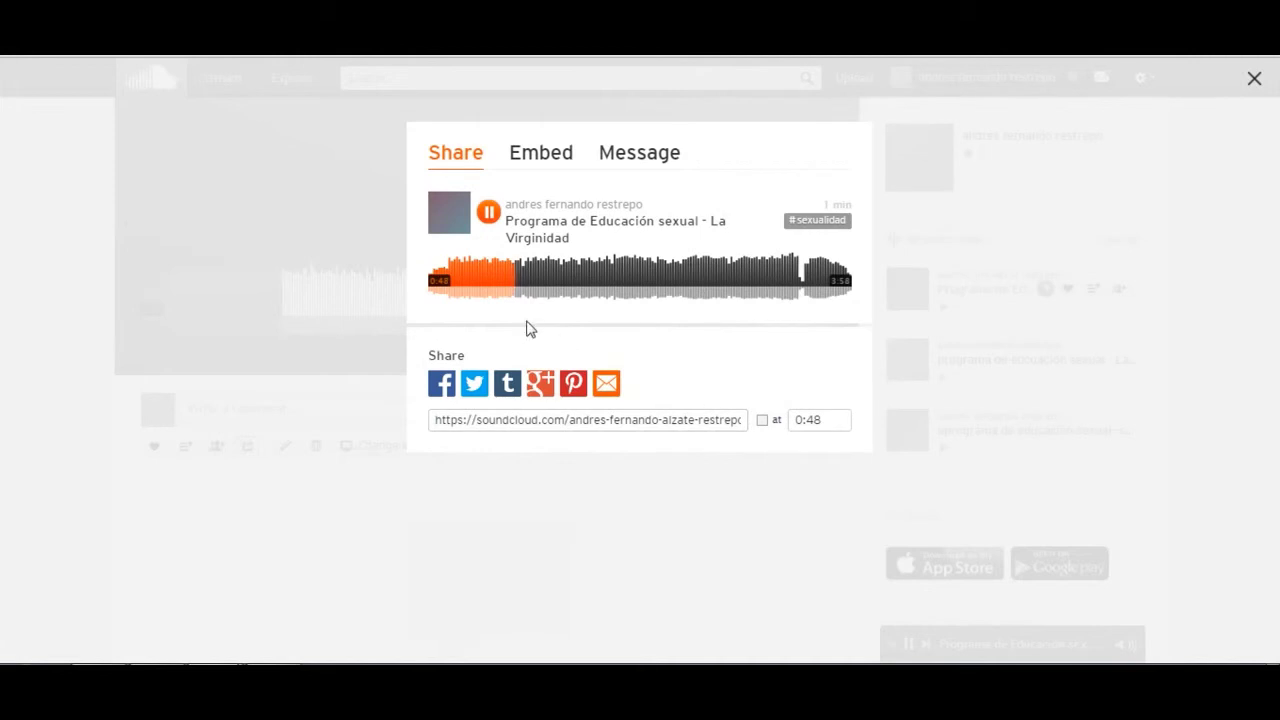
Display the track's embed options and examine the iframe code and player preview
{"action": "left_click", "coordinate": [531, 165]}
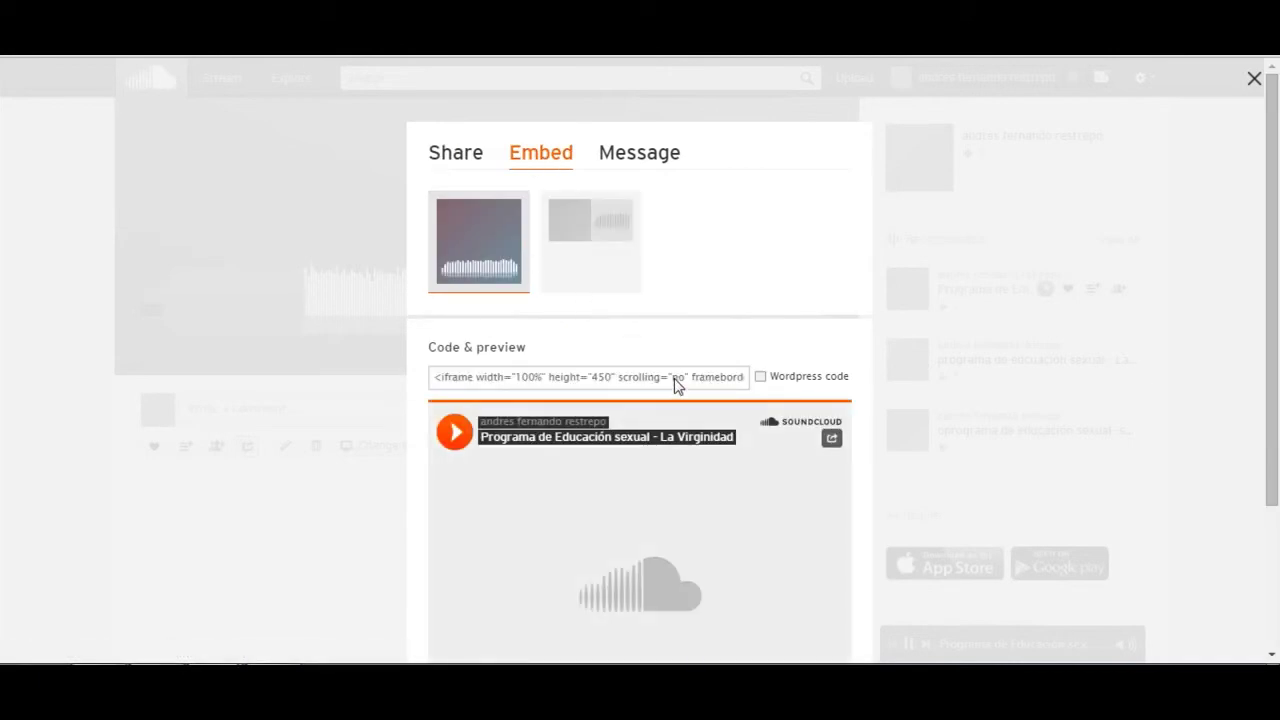
{"action": "scroll", "coordinate": [672, 380], "scroll_direction": "down", "scroll_amount": 2}
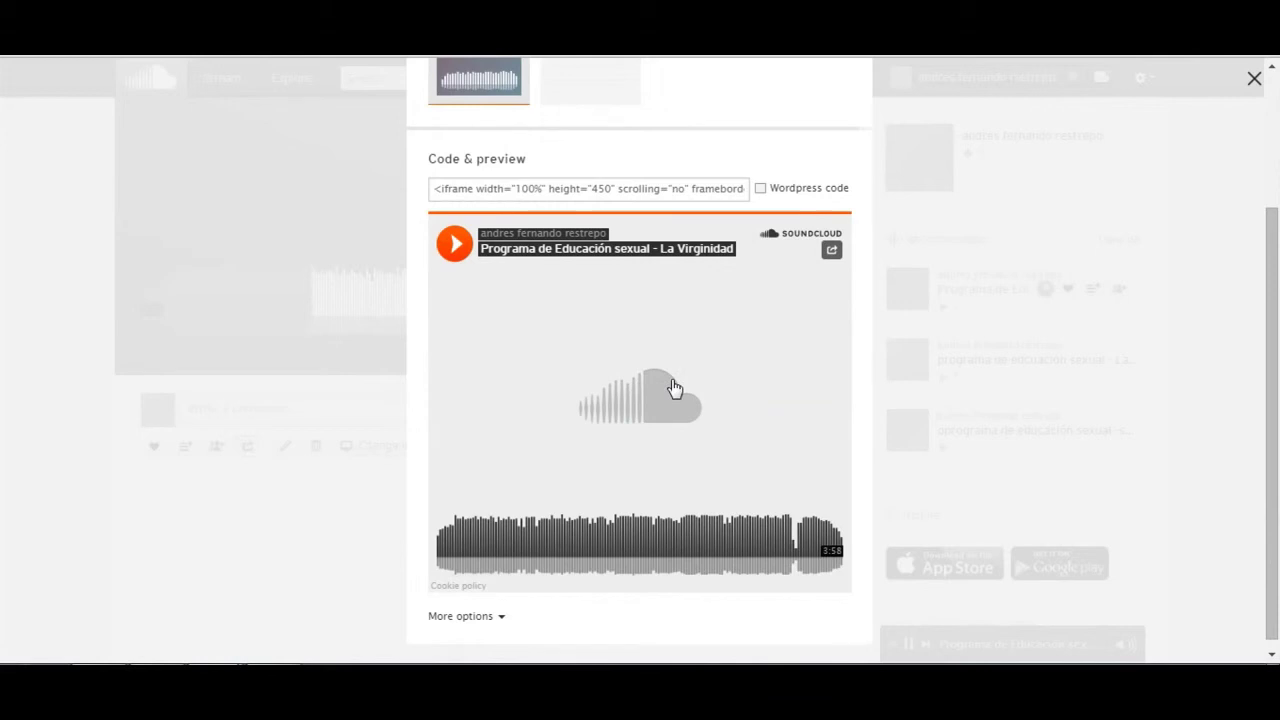
{"action": "scroll", "coordinate": [673, 387], "scroll_direction": "up", "scroll_amount": 2}
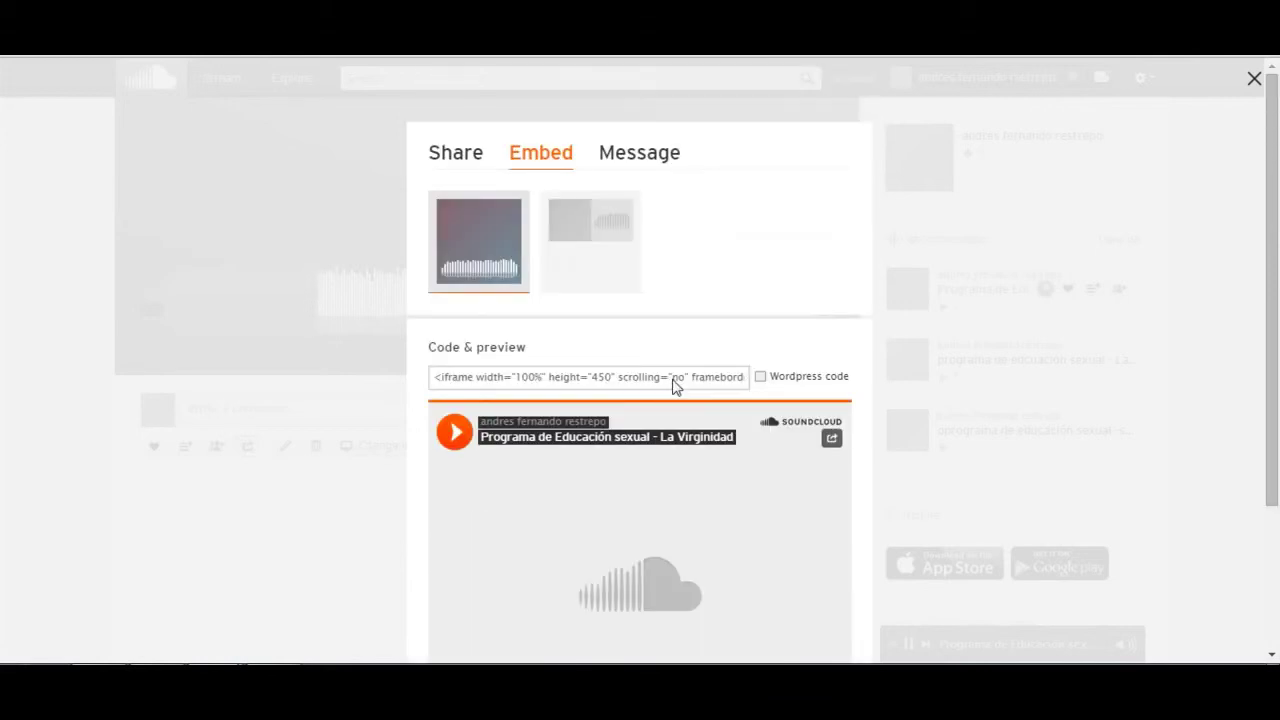